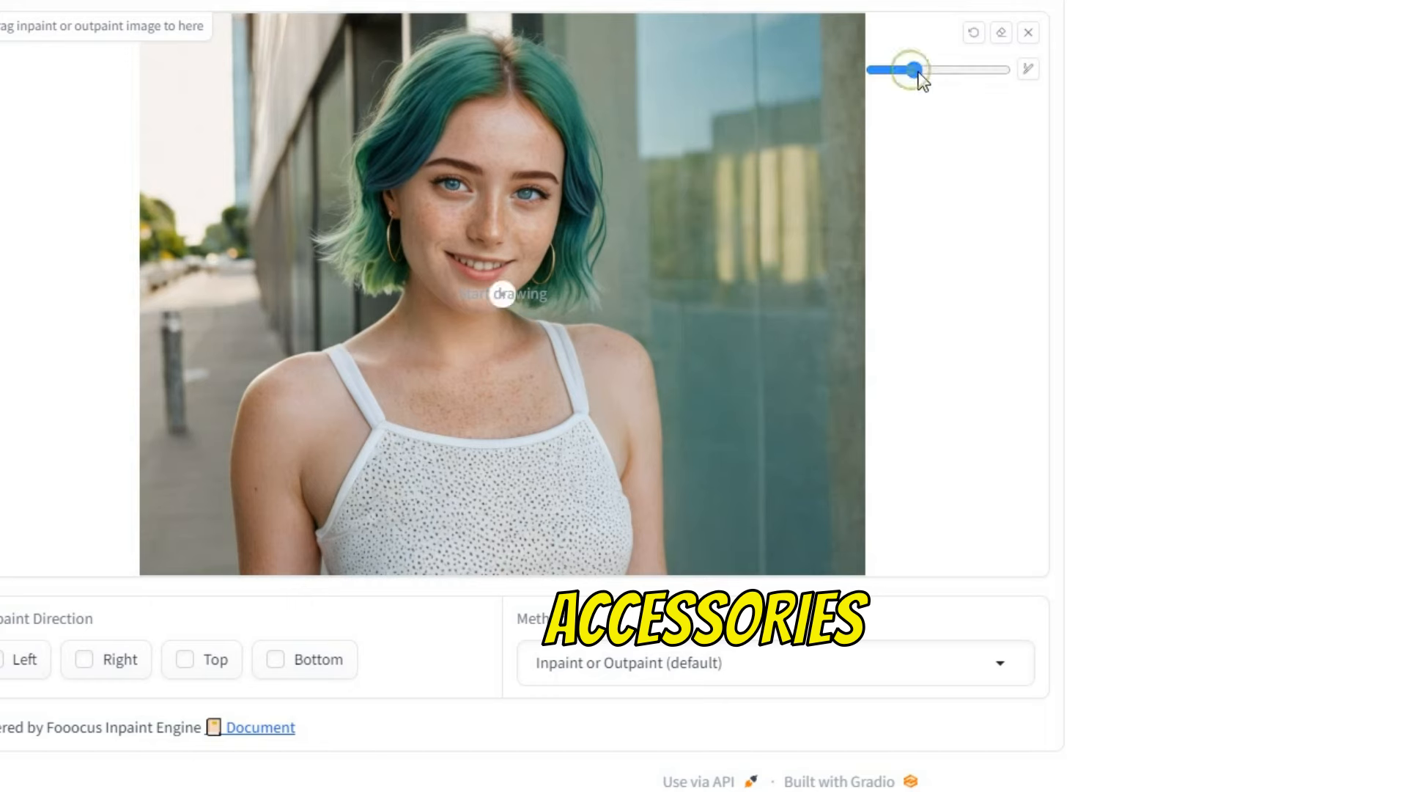
Step: Paint a white mask stroke across the woman's shoulder on the Inpaint canvas
mouse_move(377, 321)
mouse_down()
mouse_move(434, 366)
mouse_move(492, 375)
mouse_move(518, 321)
mouse_up()
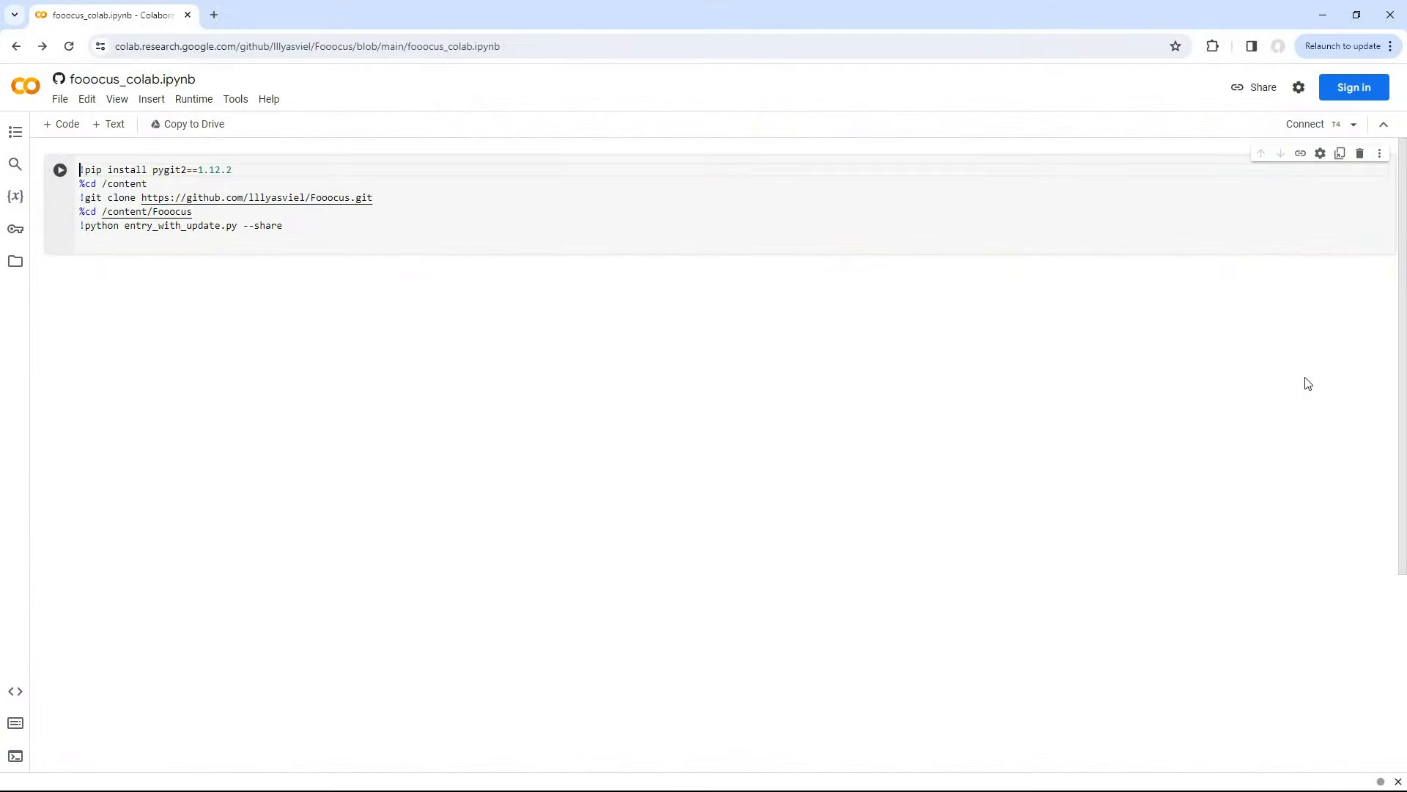
Step: Sign in to Google with the account email and password to return to the notebook
click(1353, 88)
click(801, 399)
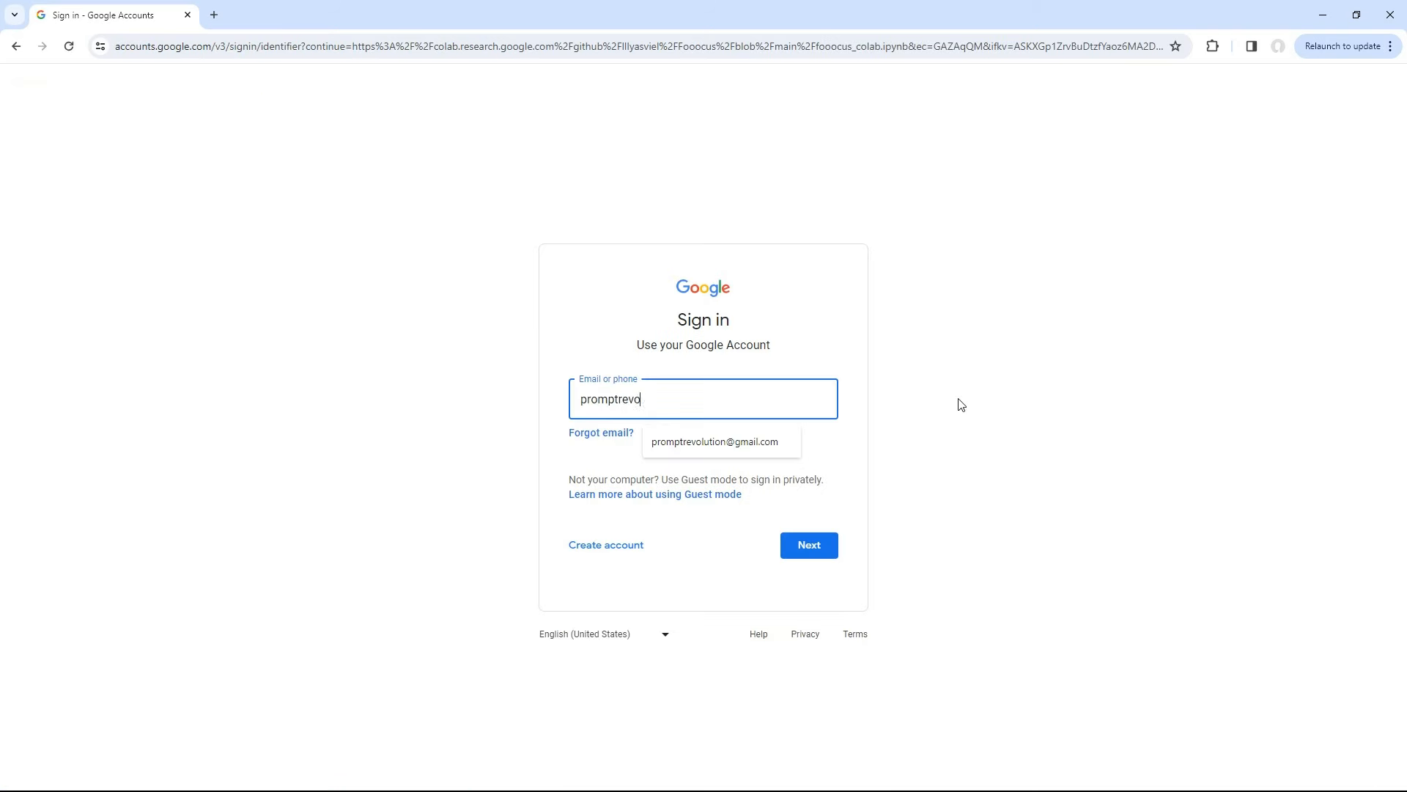
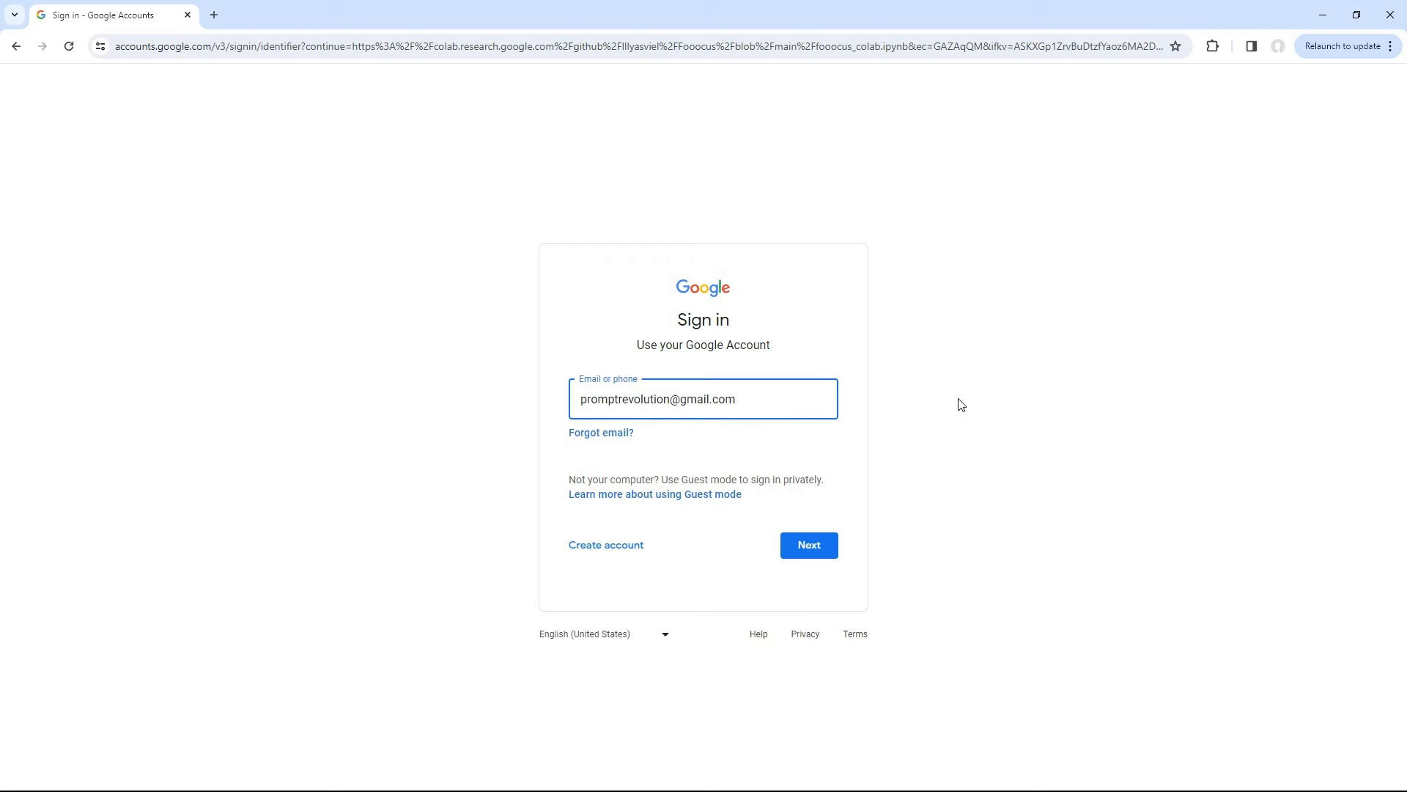
click(809, 555)
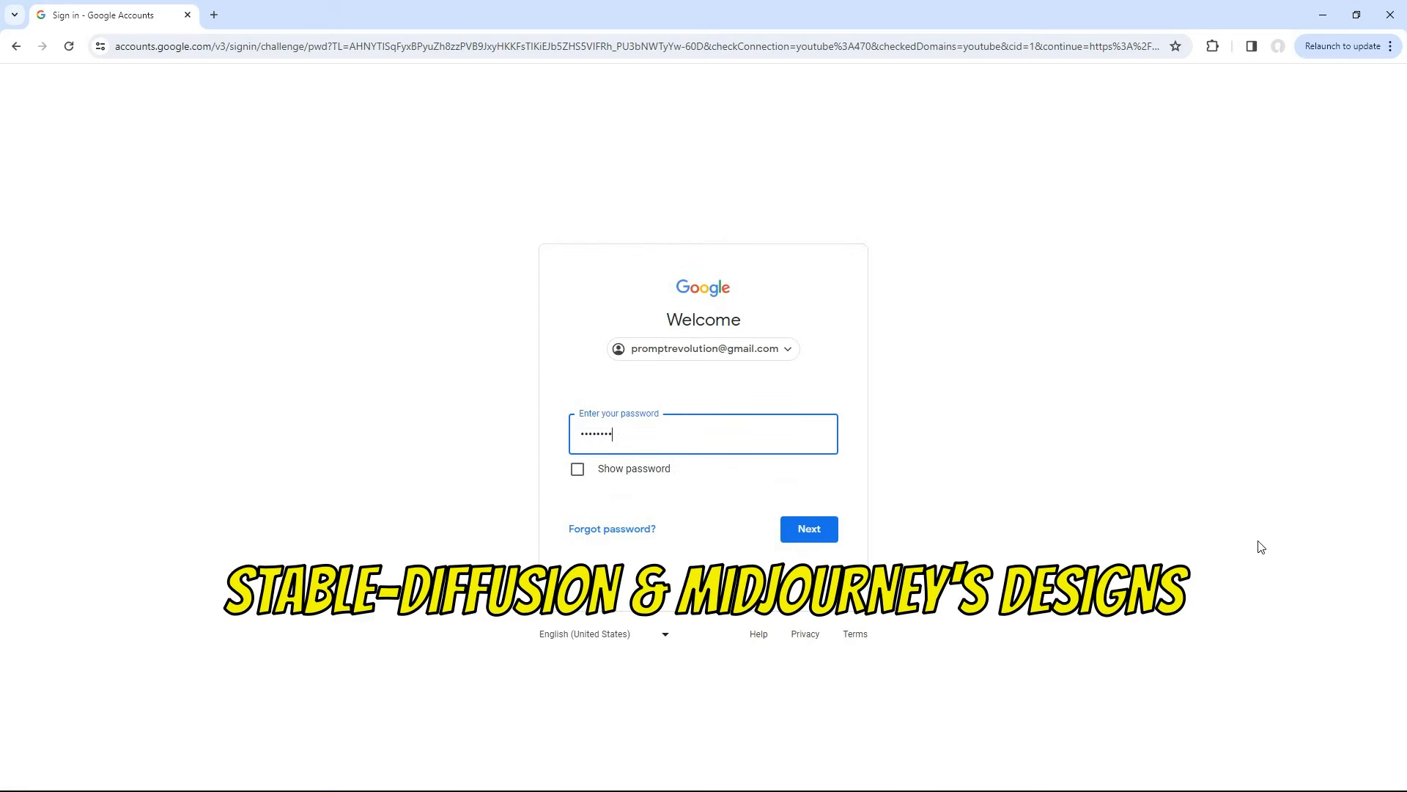
text(••••)
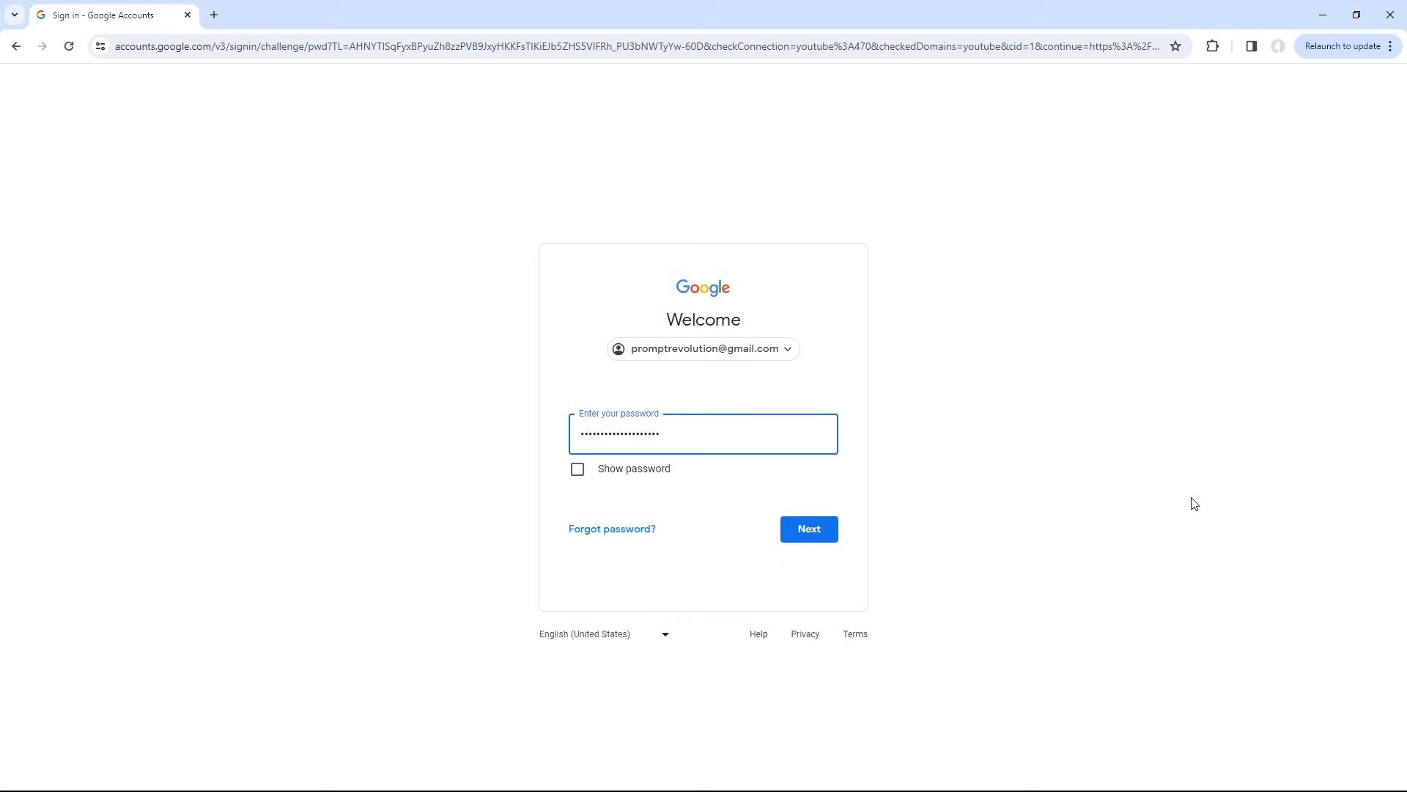
click(810, 531)
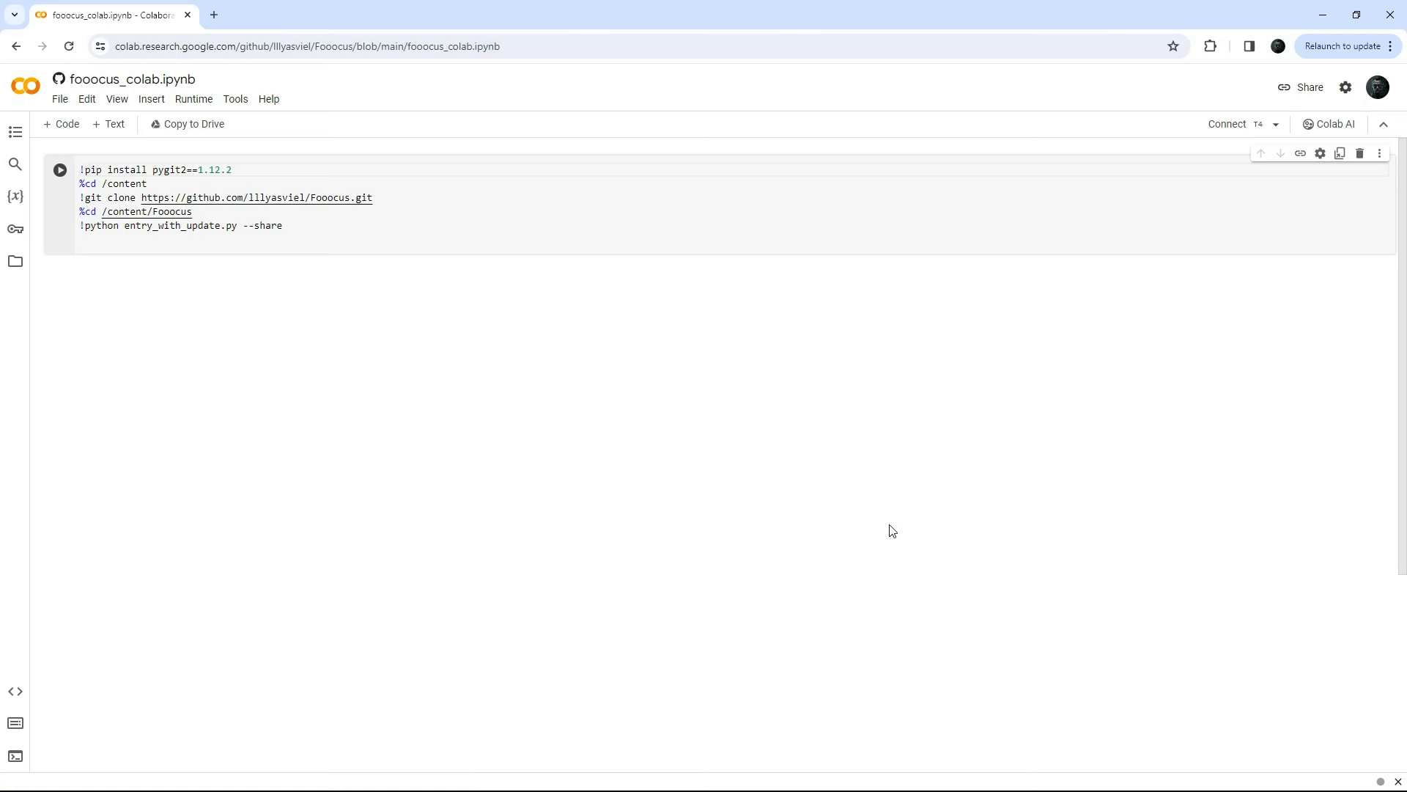
Step: Connect a GPU runtime and run the Fooocus install-and-launch cell despite the warning
click(1230, 130)
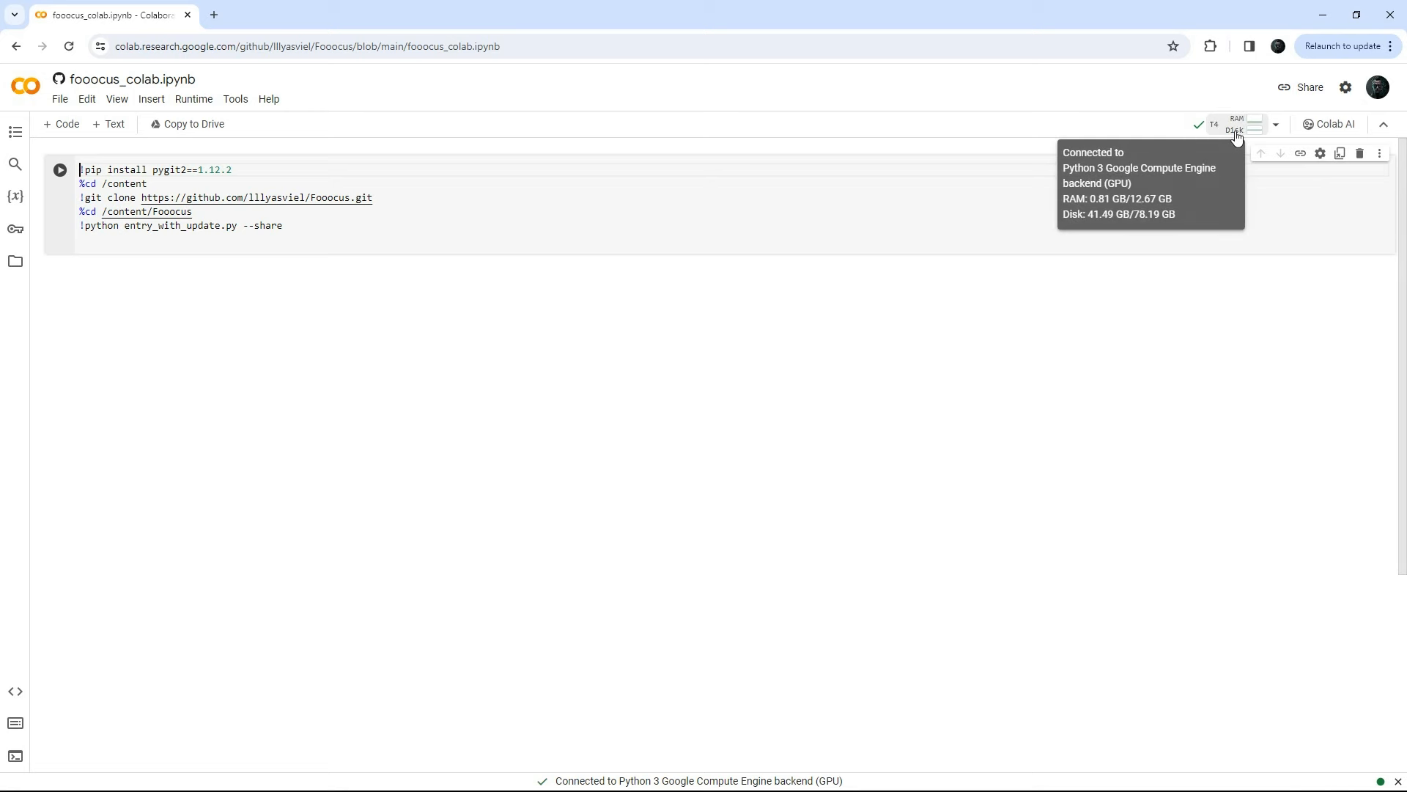
click(60, 169)
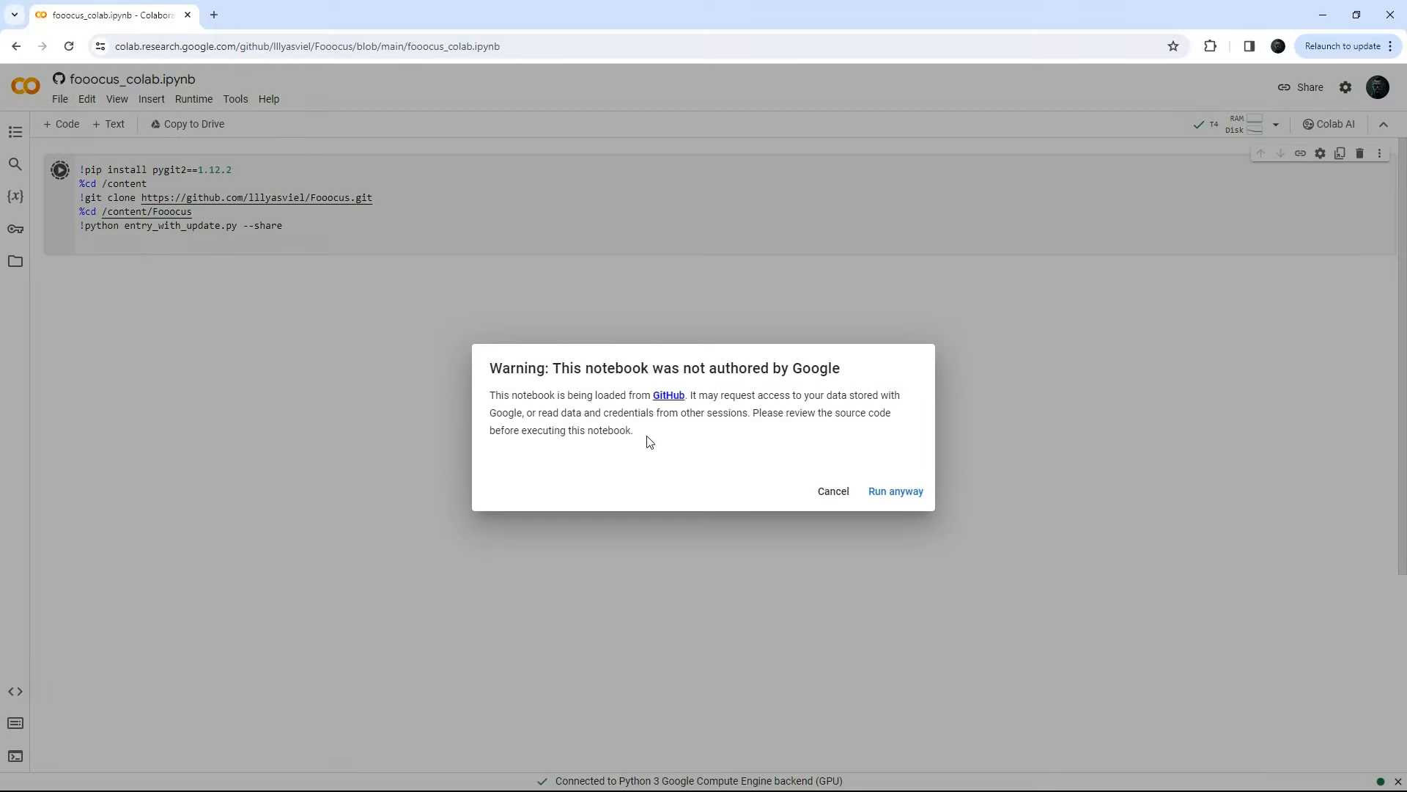
click(896, 491)
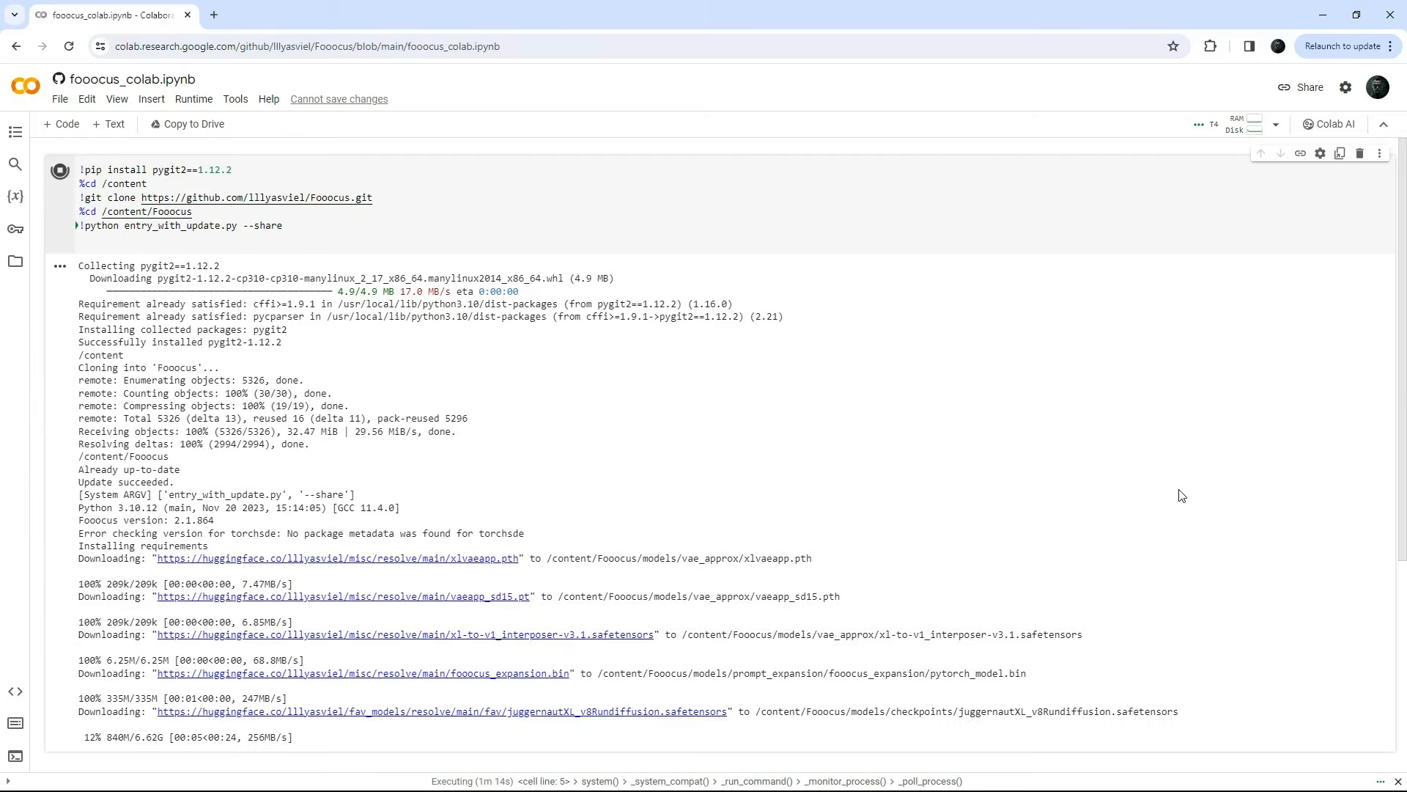
Step: Find the public gradio.live URL in the cell output and open the Fooocus page
scroll(1187, 527, down, 1)
scroll(1188, 527, down, 3)
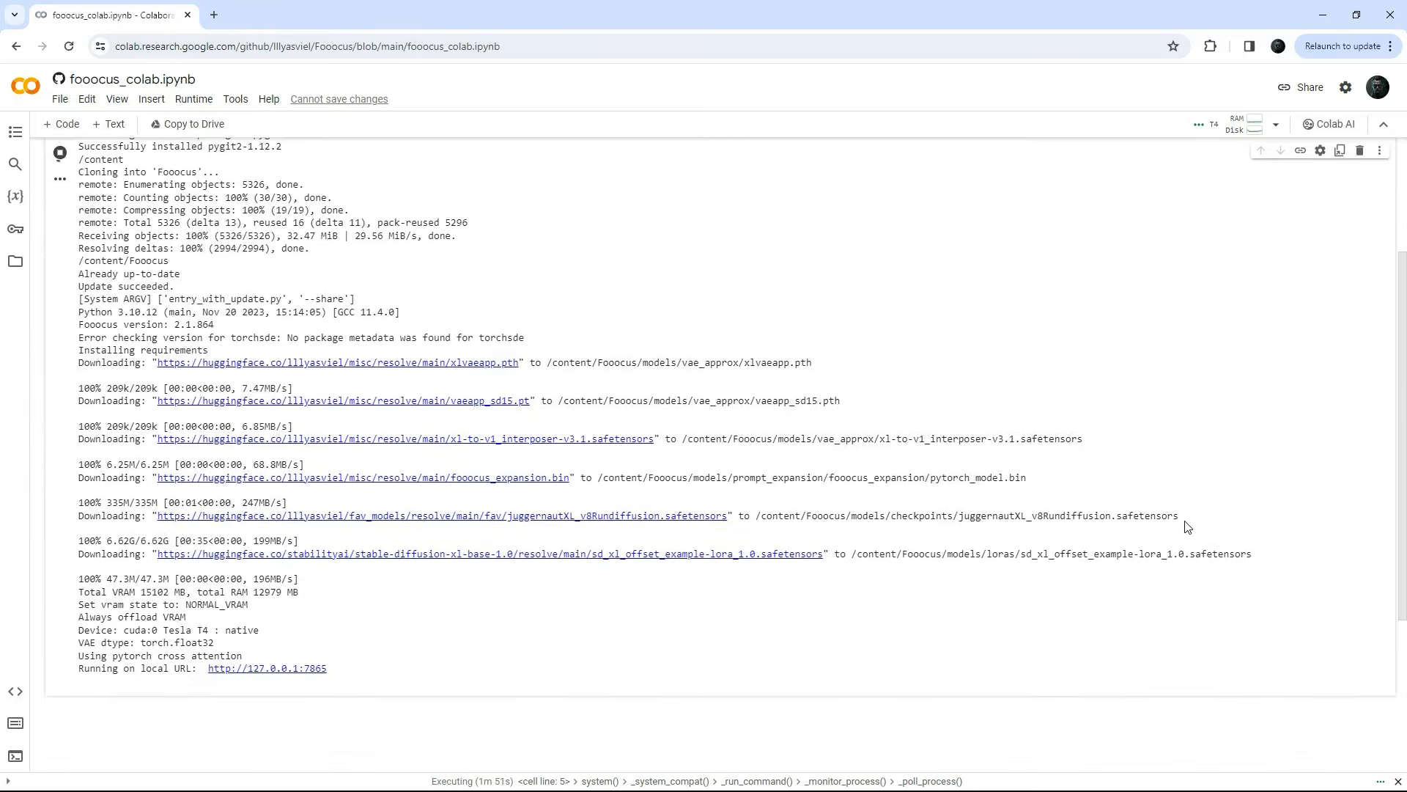
scroll(1195, 493, down, 2)
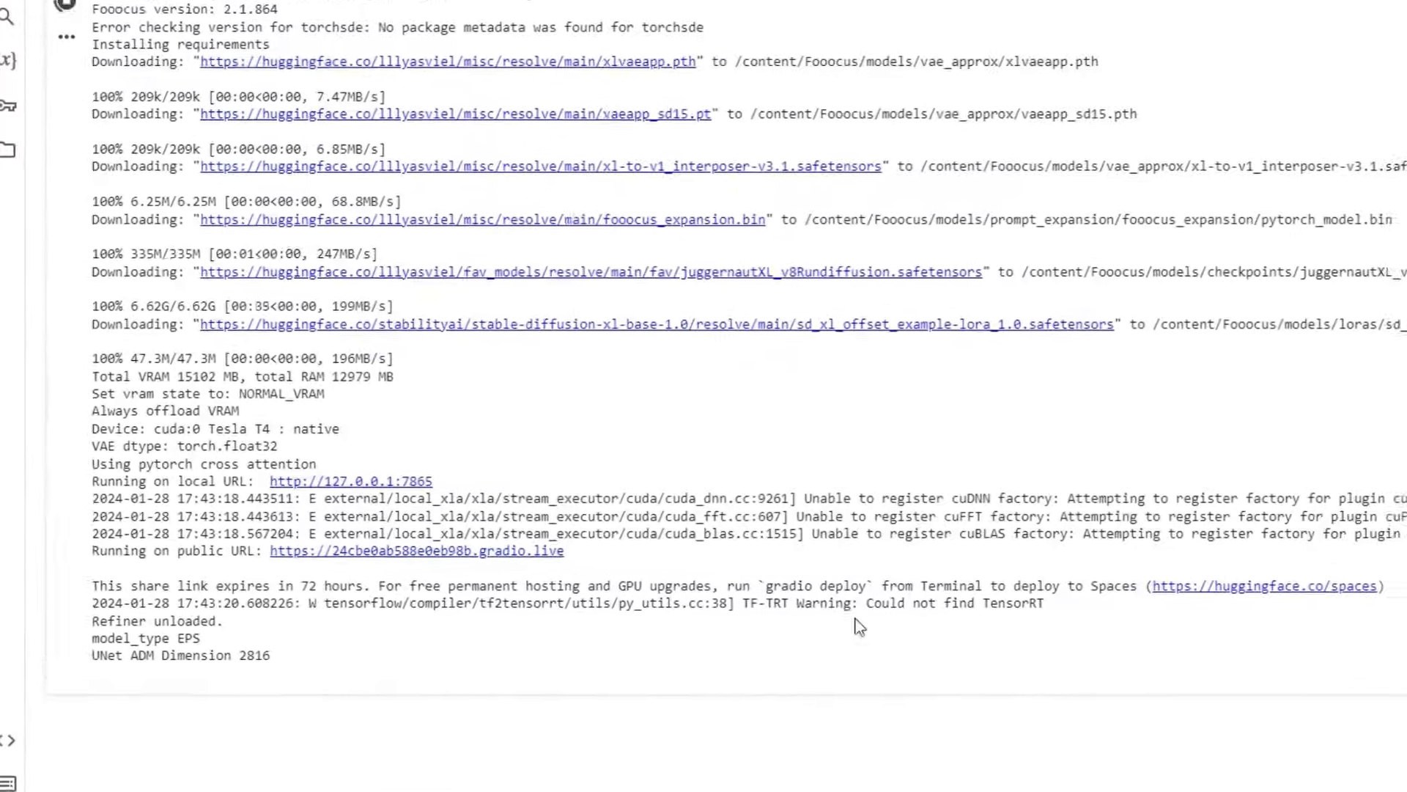
drag(81, 553, 176, 551)
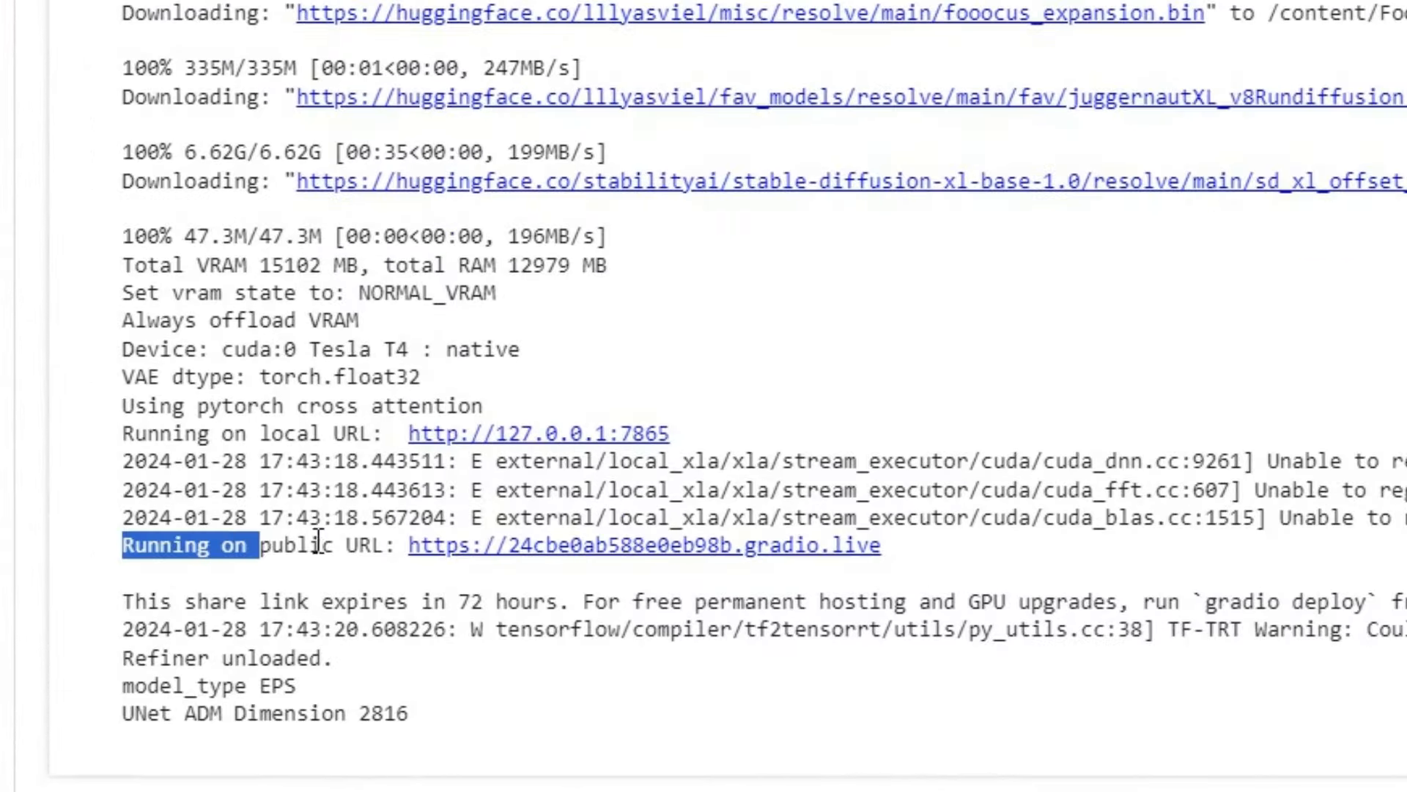
drag(319, 544, 925, 537)
drag(122, 371, 575, 372)
click(968, 163)
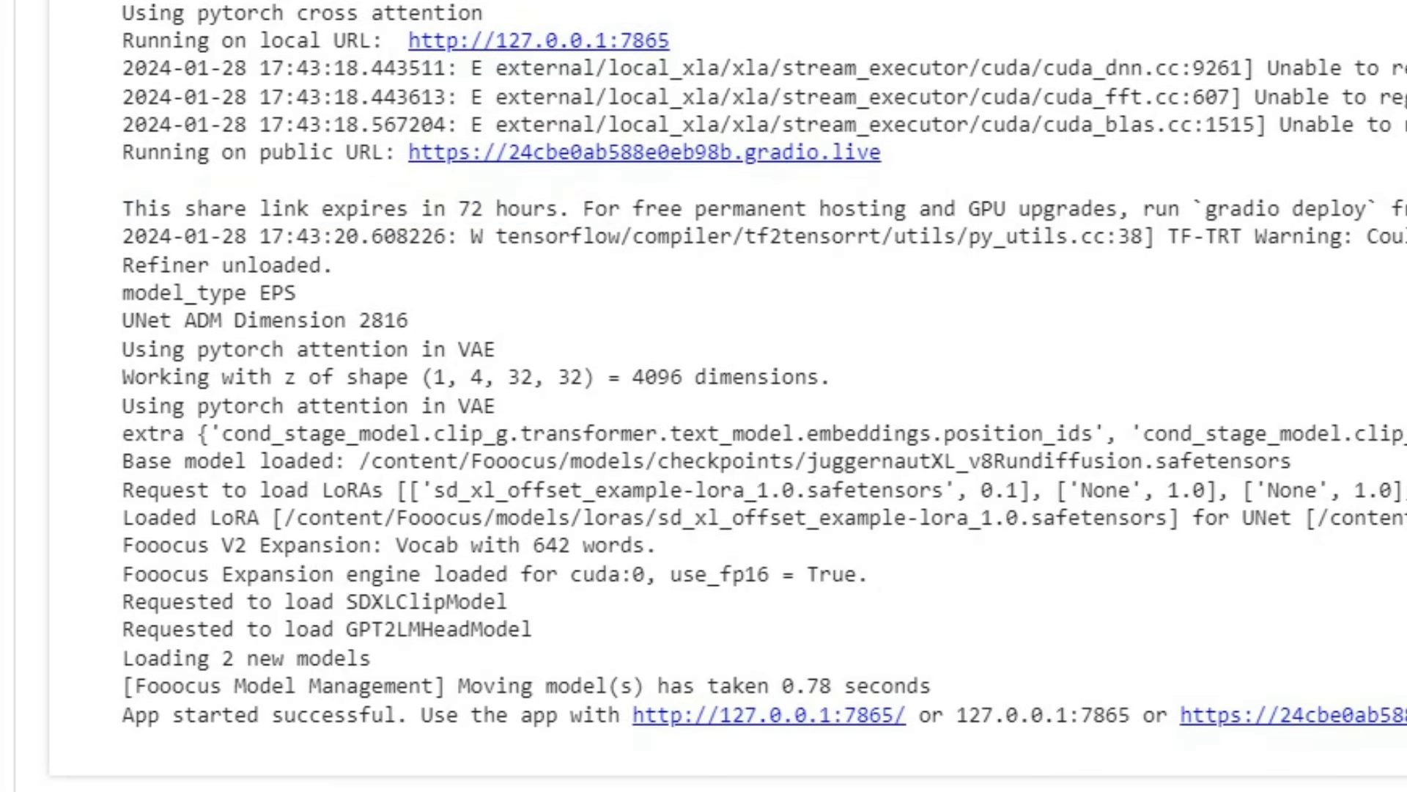
click(806, 152)
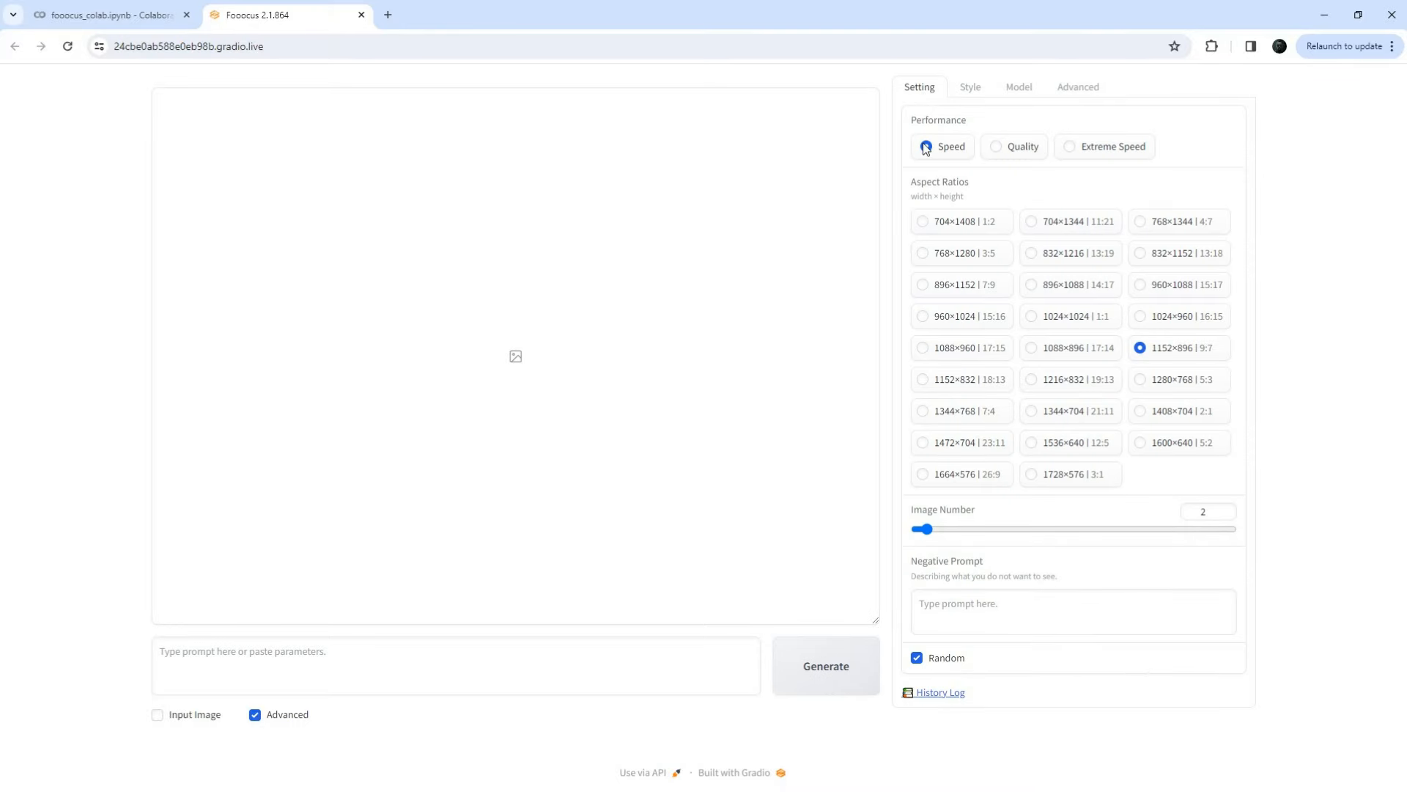
Step: Try Quality and Extreme Speed performance, settle back on Speed, and change the image count
click(998, 148)
click(1070, 147)
click(928, 147)
drag(915, 183, 1004, 192)
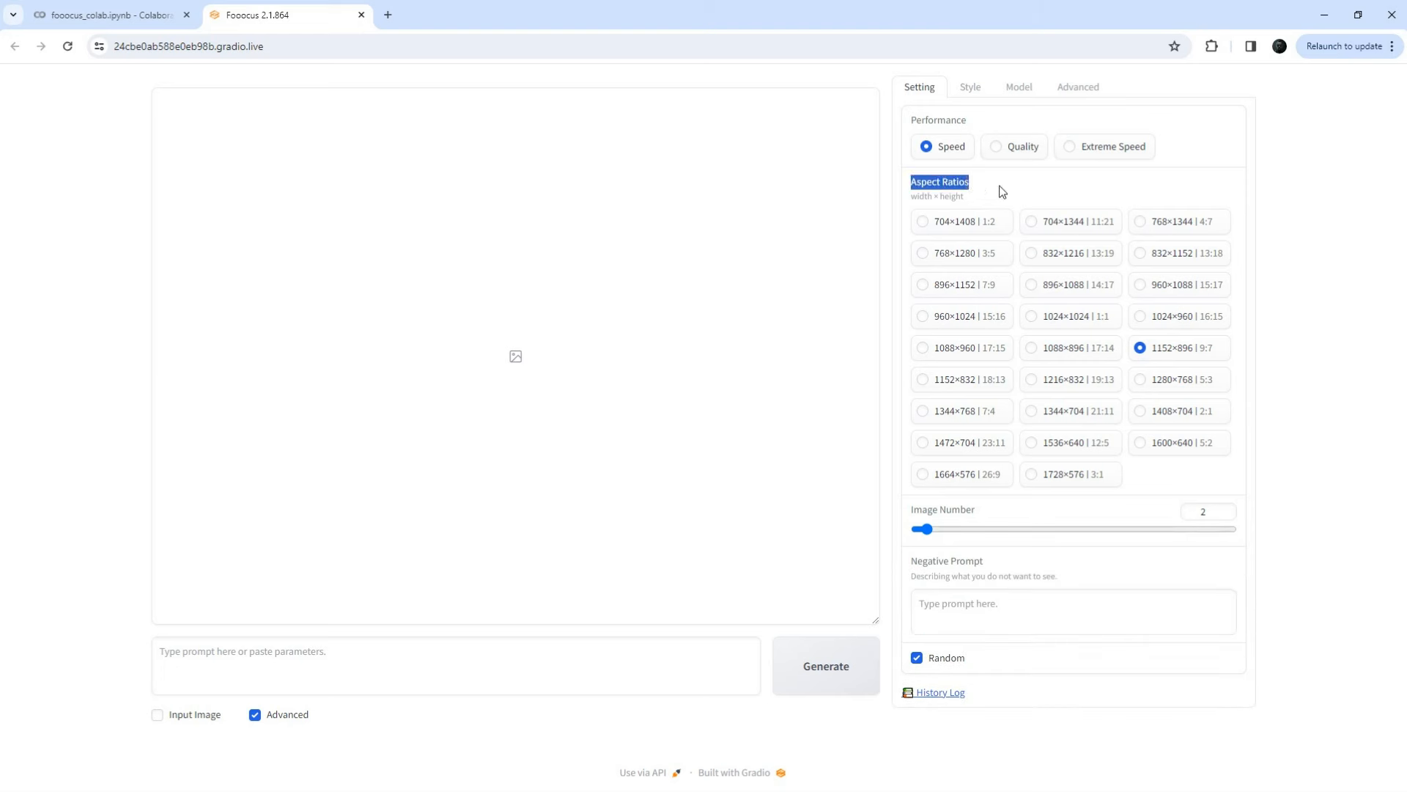
click(1004, 194)
drag(977, 525, 947, 533)
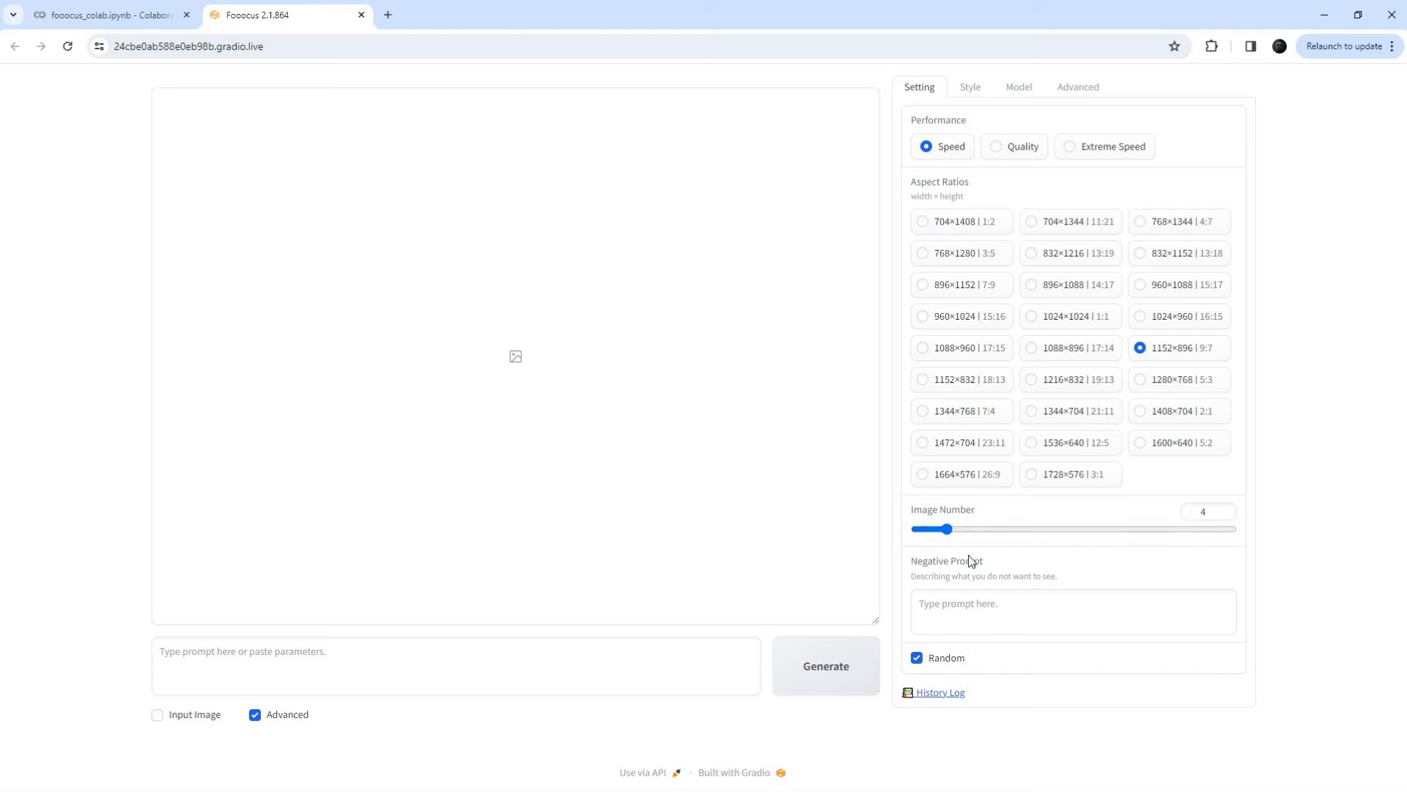
Step: Turn off random seed to inspect the Seed value, then turn random seed back on
click(957, 610)
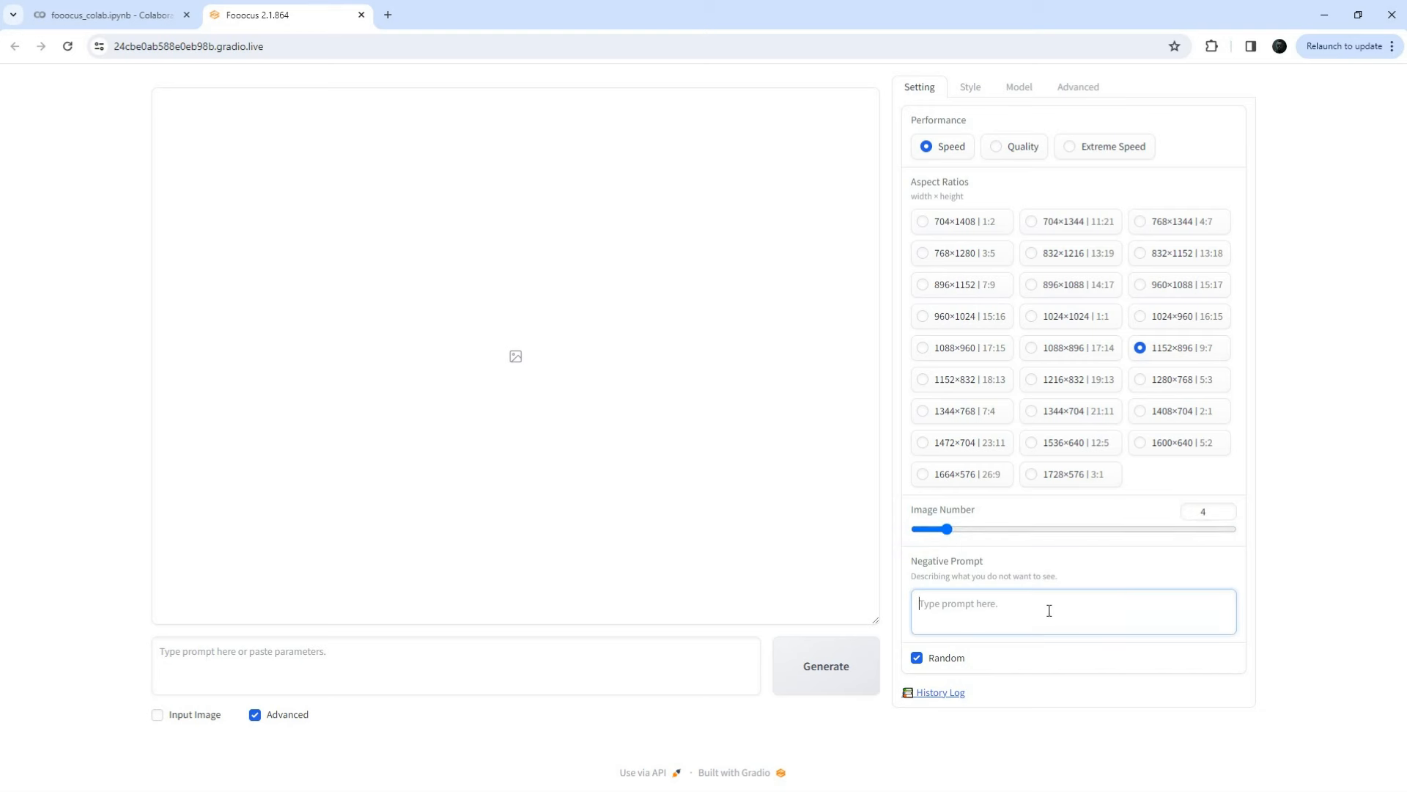
click(917, 658)
click(979, 717)
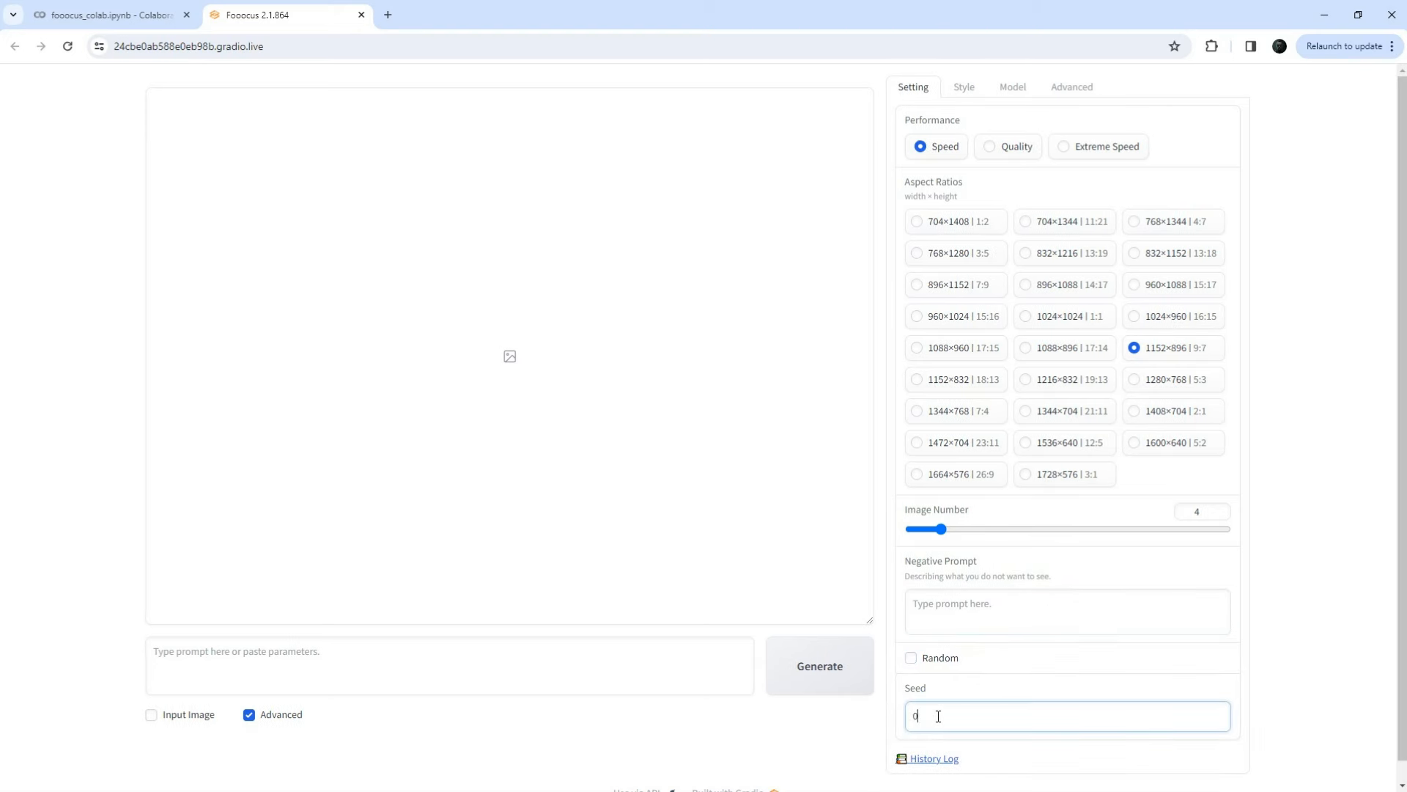
click(911, 658)
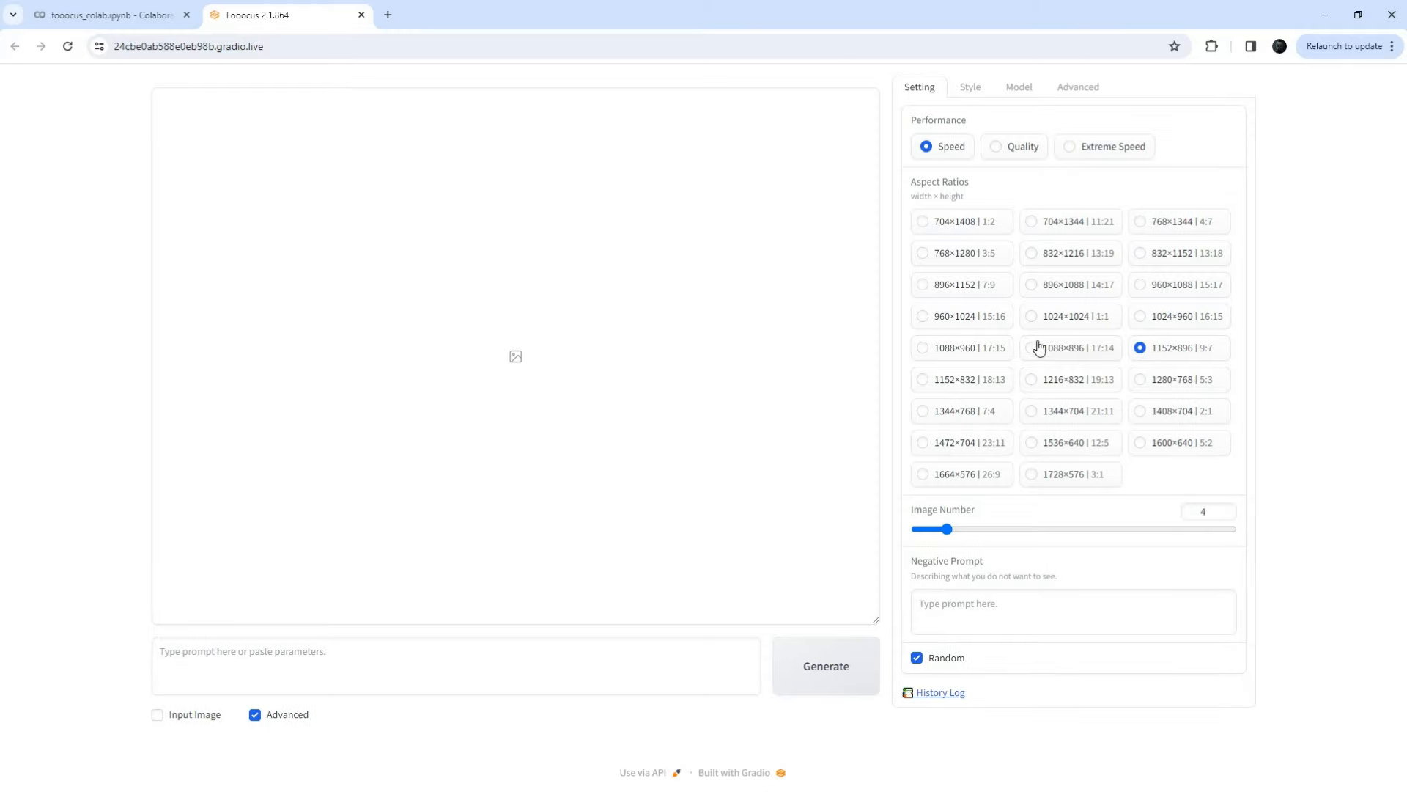
Step: Enable the Fooocus Masterpiece style in the style list
click(966, 91)
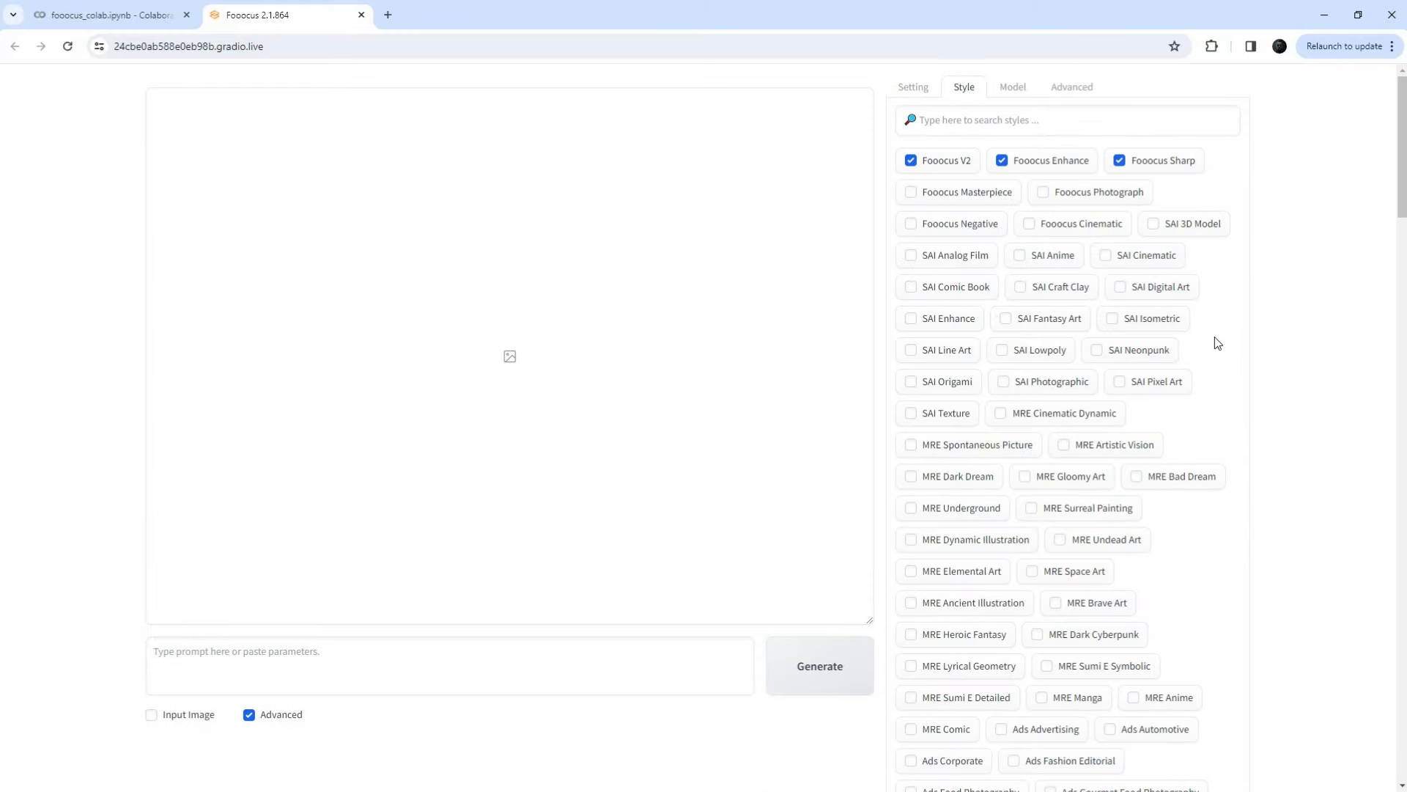
scroll(1373, 158, down, 3)
scroll(1373, 157, down, 20)
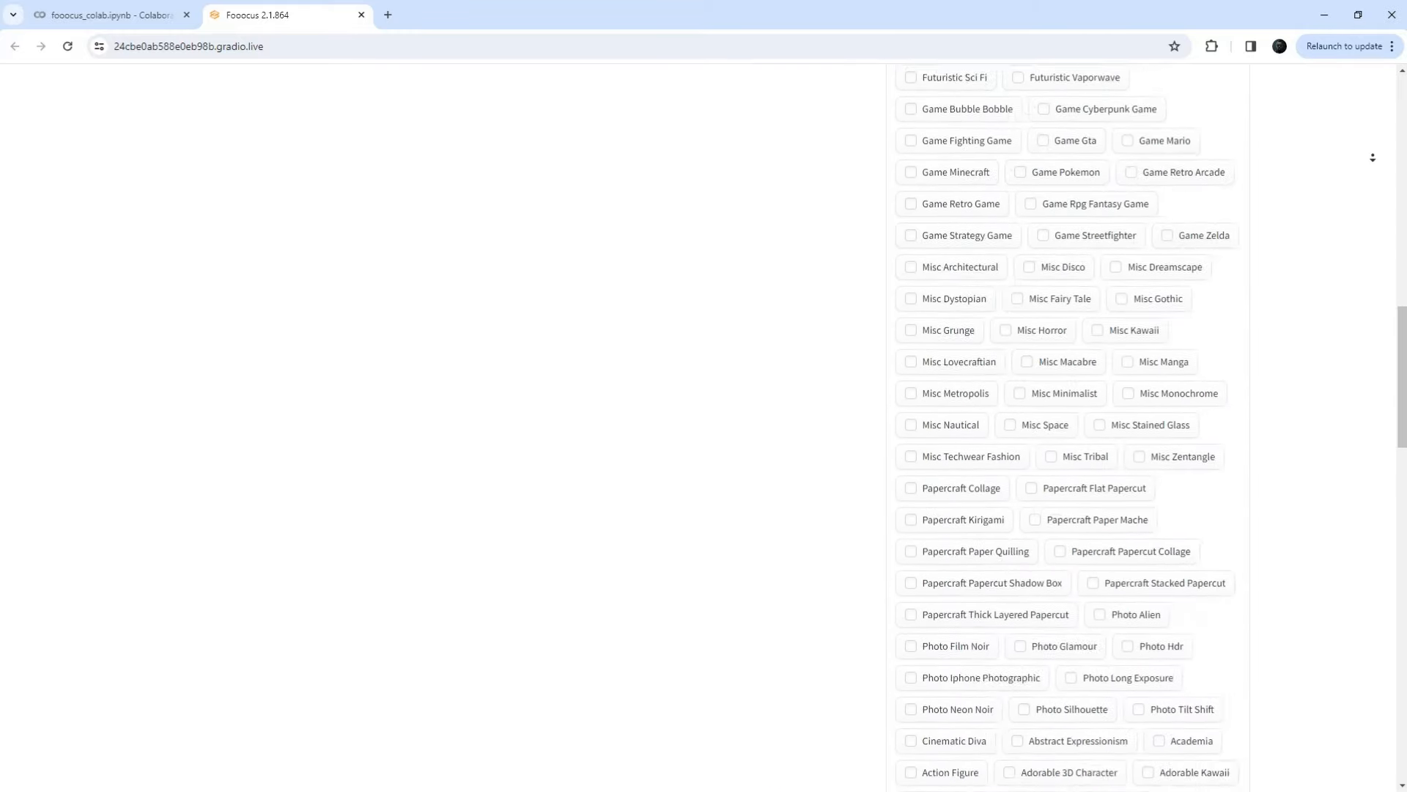
scroll(1373, 158, down, 10)
scroll(1367, 364, up, 20)
mouse_move(927, 207)
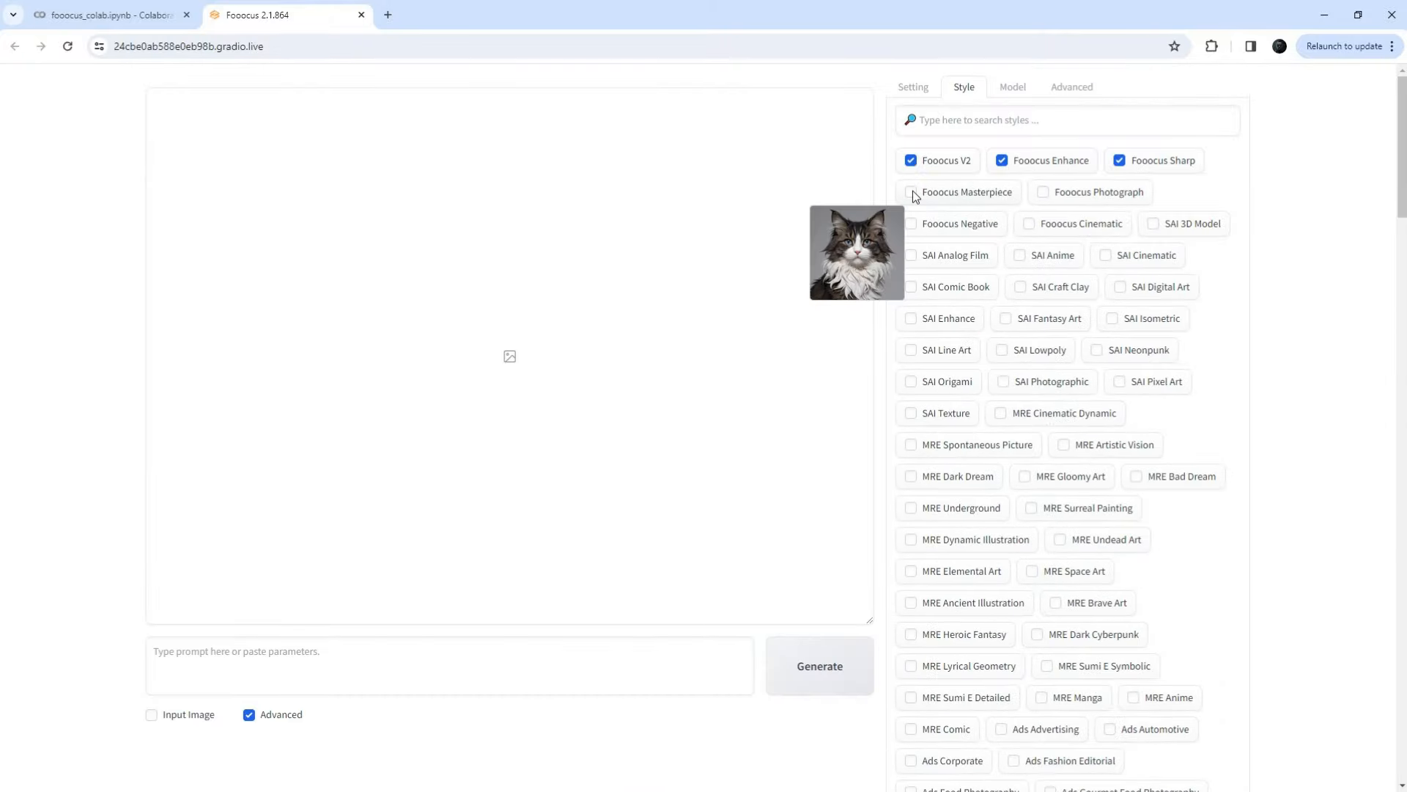
click(1016, 89)
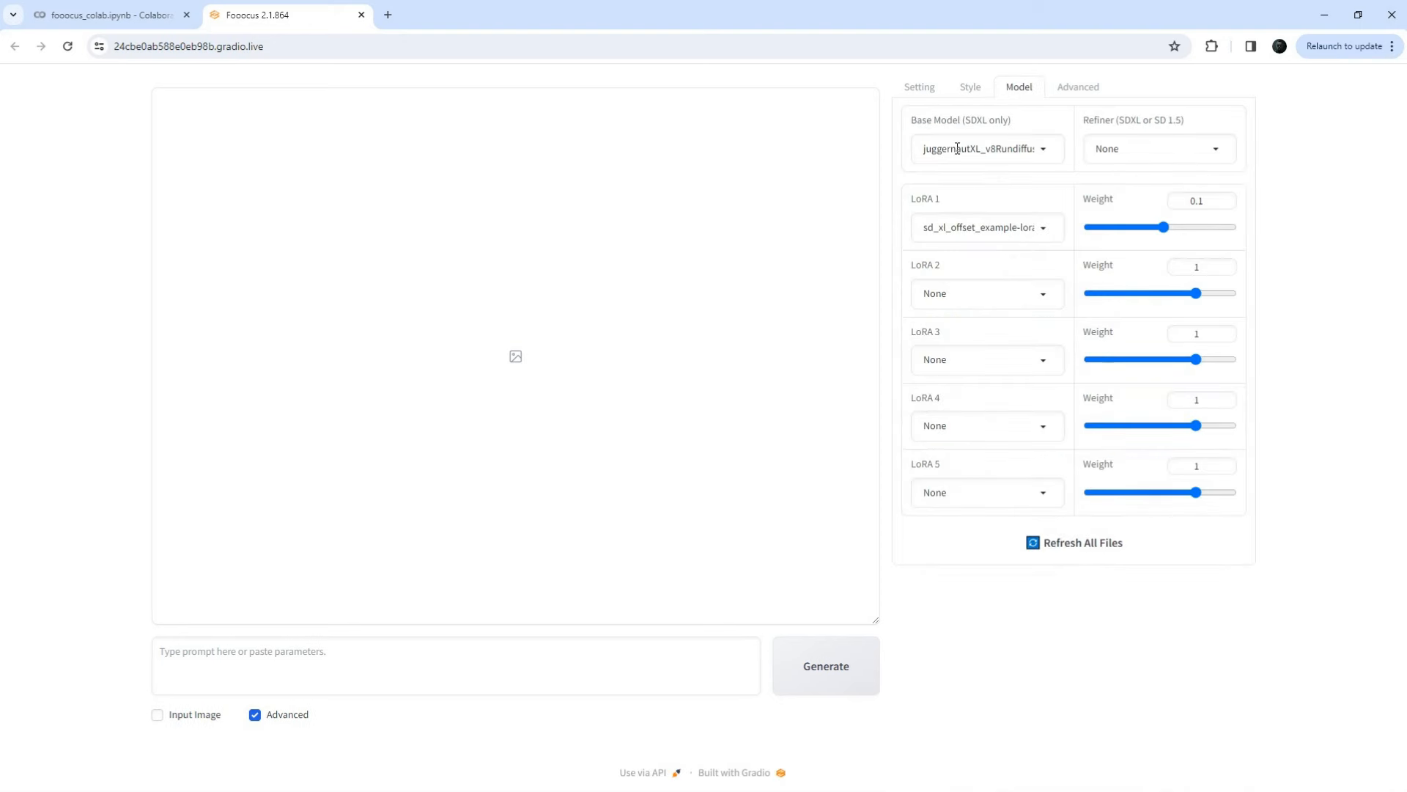
Step: Check the juggernautXL base model and slightly raise the LoRA 1 weight
drag(925, 147, 979, 147)
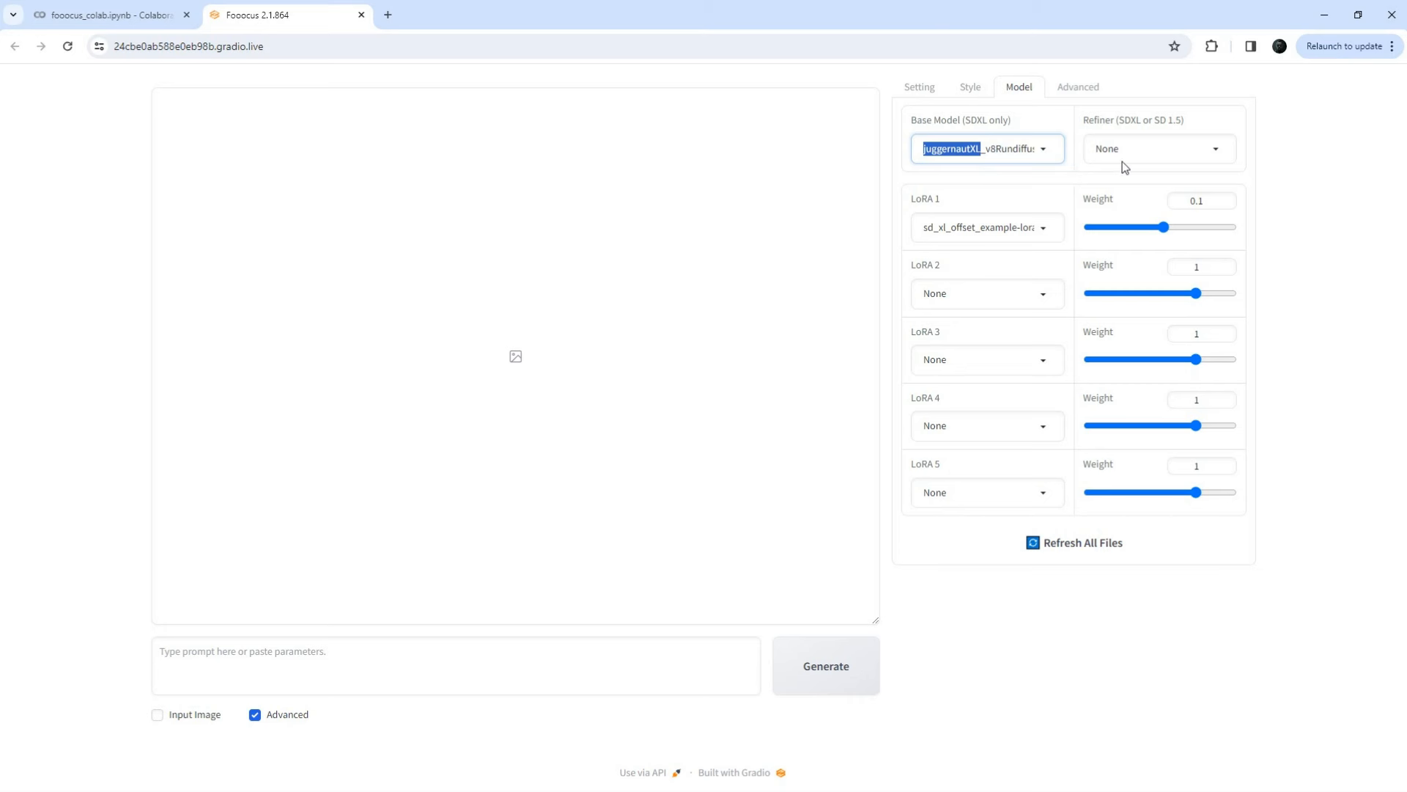
click(1021, 181)
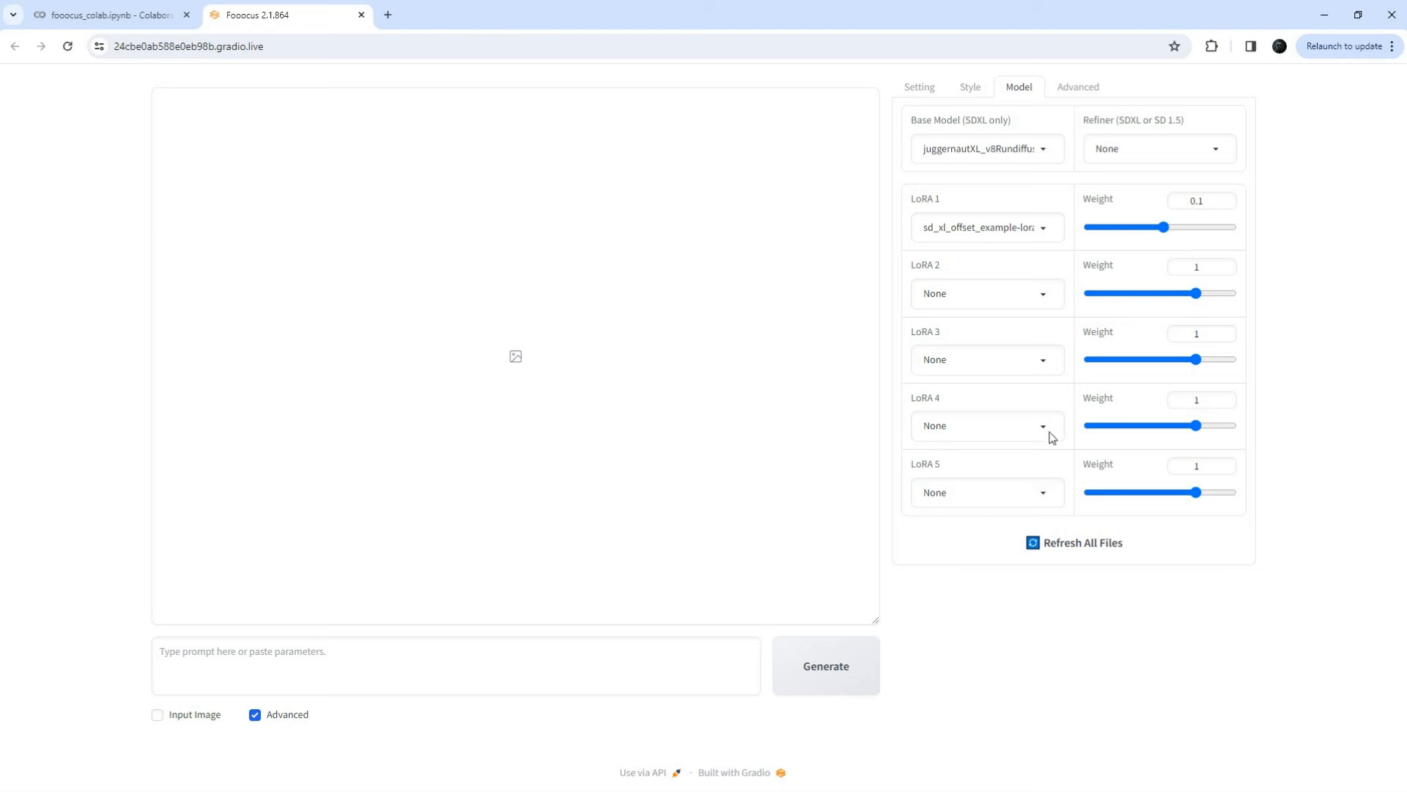
drag(1164, 227, 1164, 228)
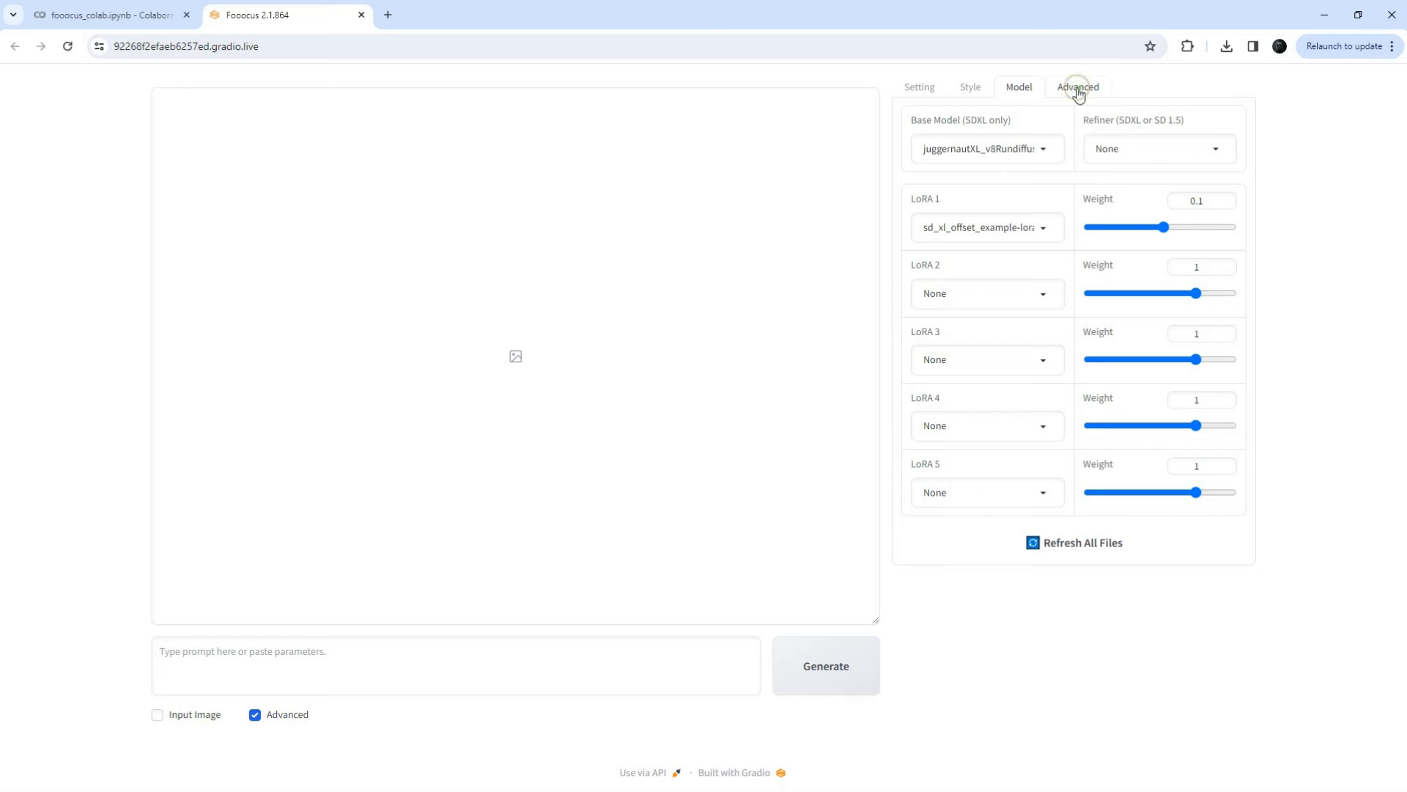
Step: Try the guidance scale in Advanced settings, leaving it at 4
click(1077, 93)
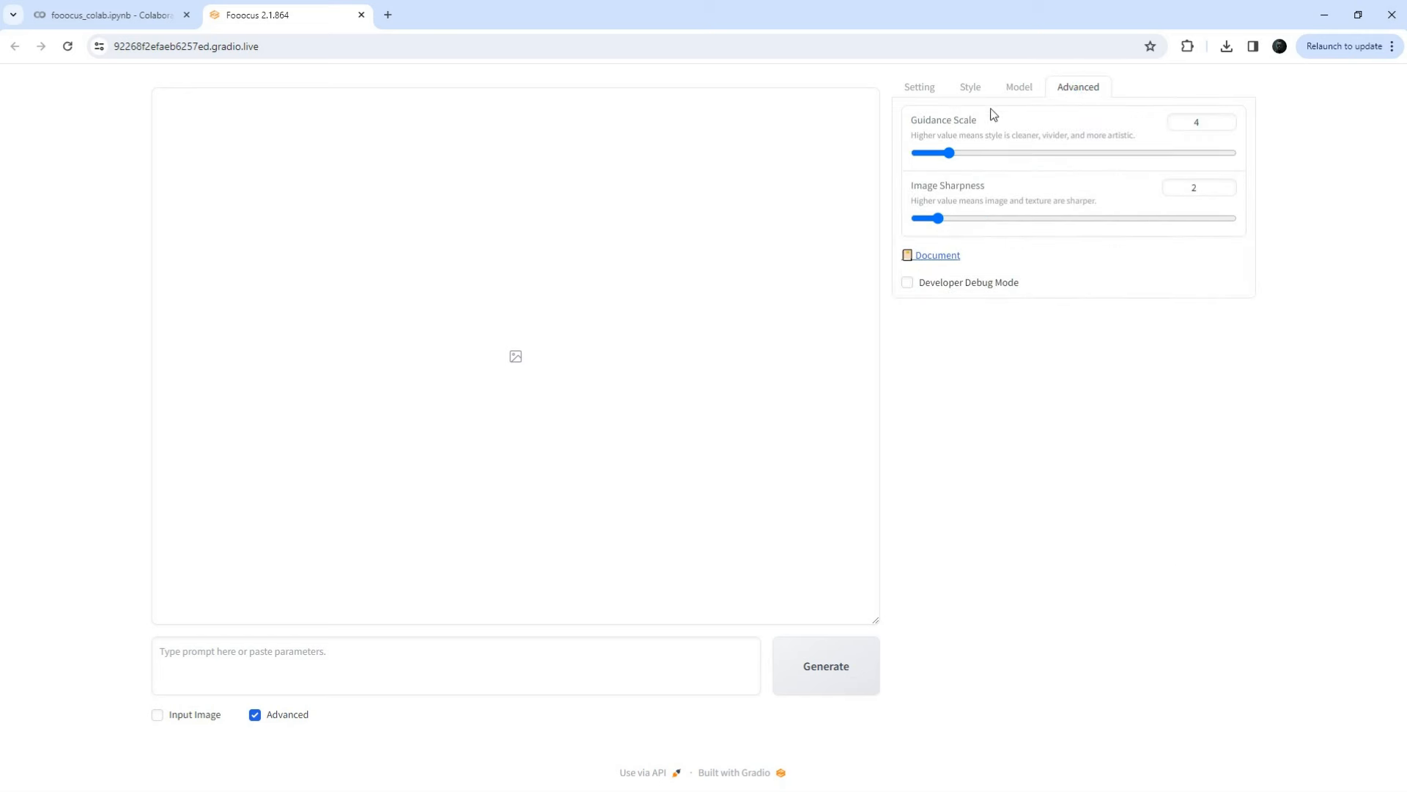
mouse_move(950, 156)
mouse_down()
mouse_move(983, 156)
mouse_move(950, 158)
mouse_up()
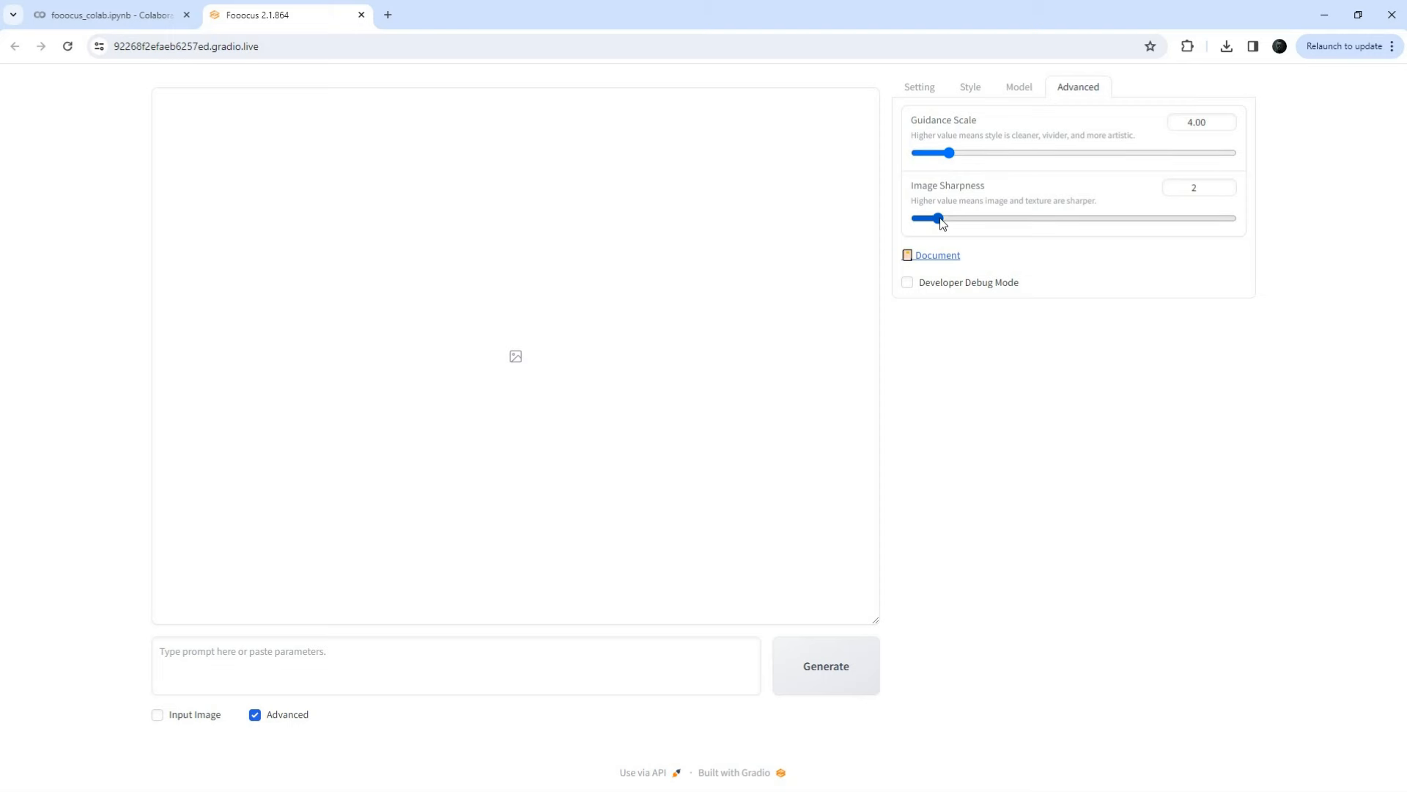
click(929, 93)
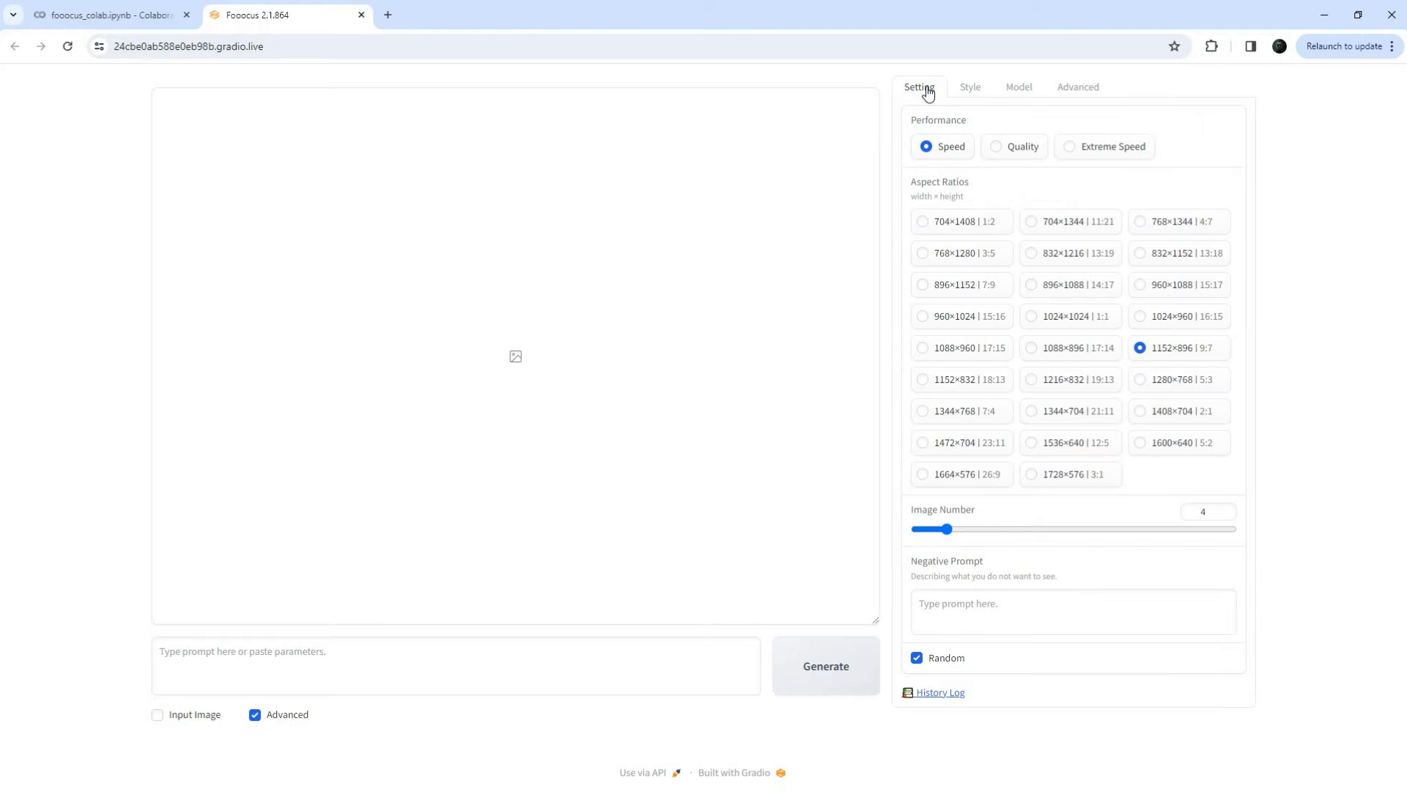
Step: Paste the smiling green-haired, blue-eyed, lightly freckled lady prompt and generate four portraits
text(A smiling young lady with blue eyes and light freckles on the face with green hair, photography, portrait, realistic)
drag(161, 651, 635, 650)
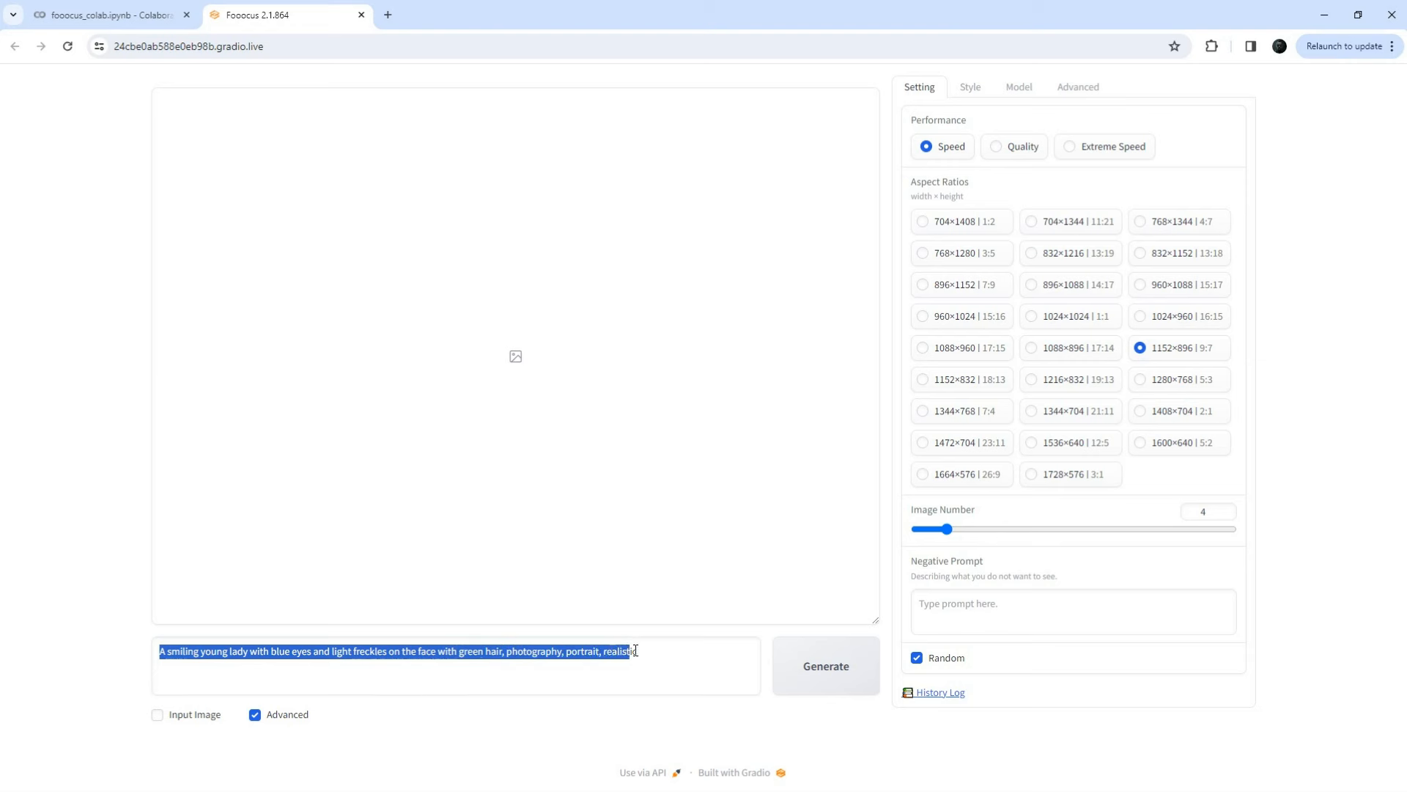
click(603, 723)
click(826, 680)
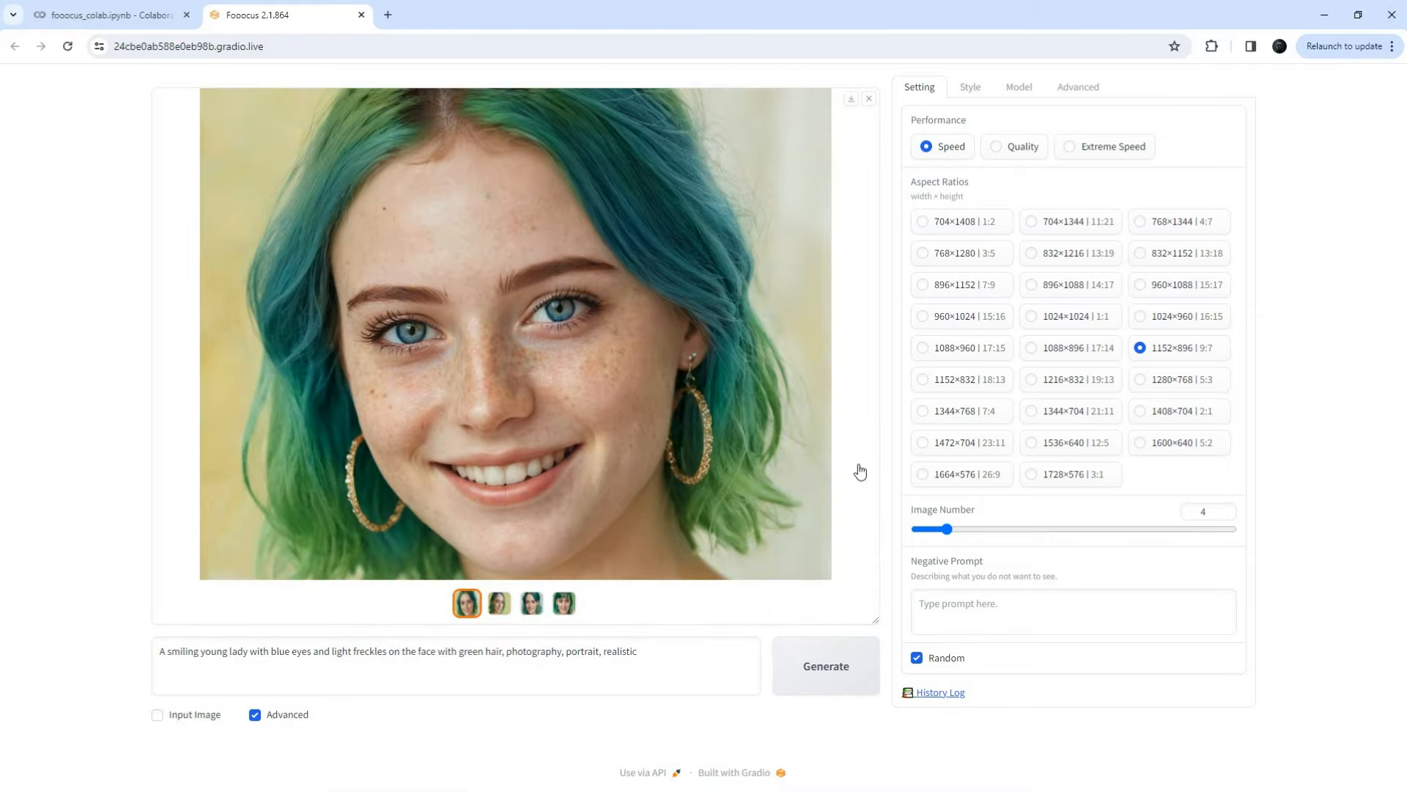
Step: Browse all four generated portraits, return to the first, and enable image input
click(498, 604)
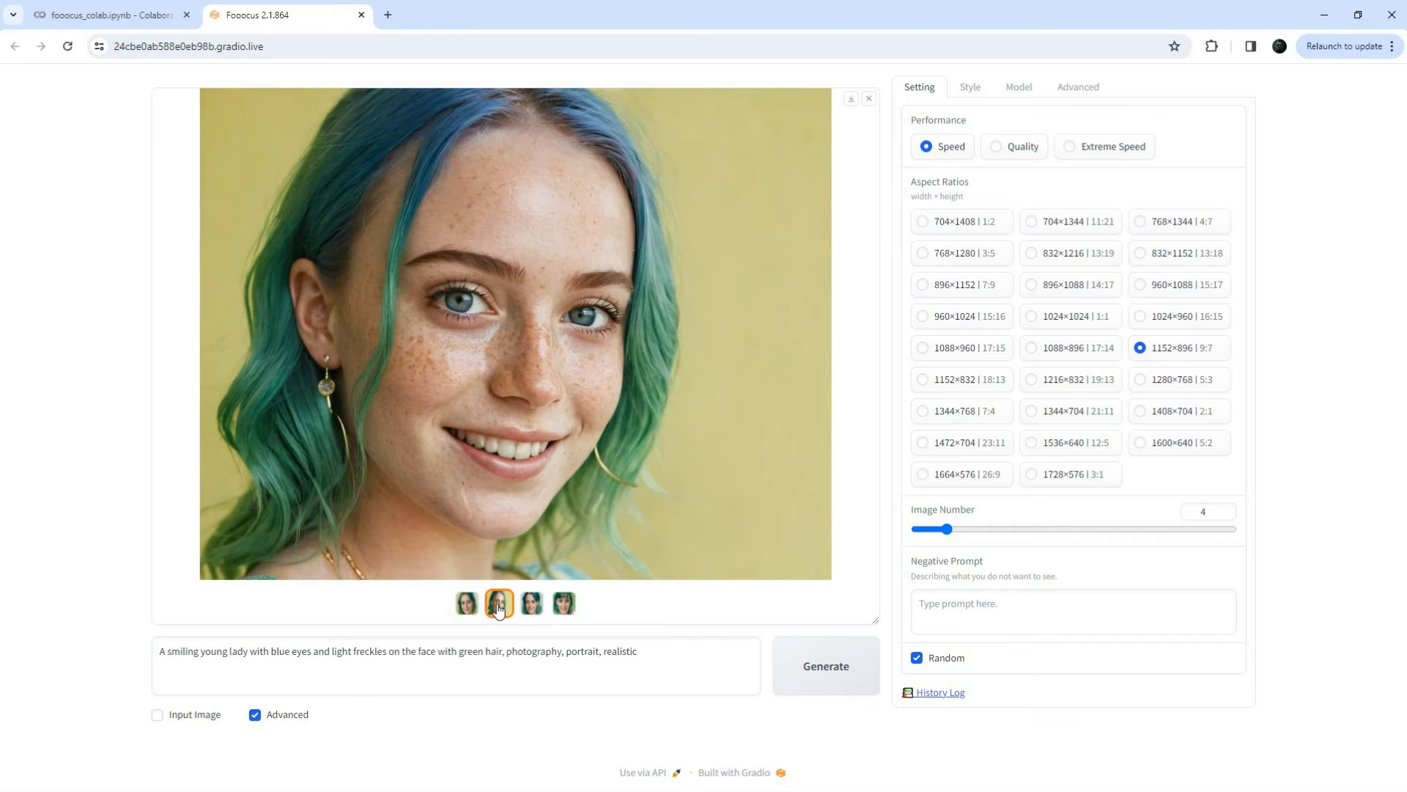
click(539, 608)
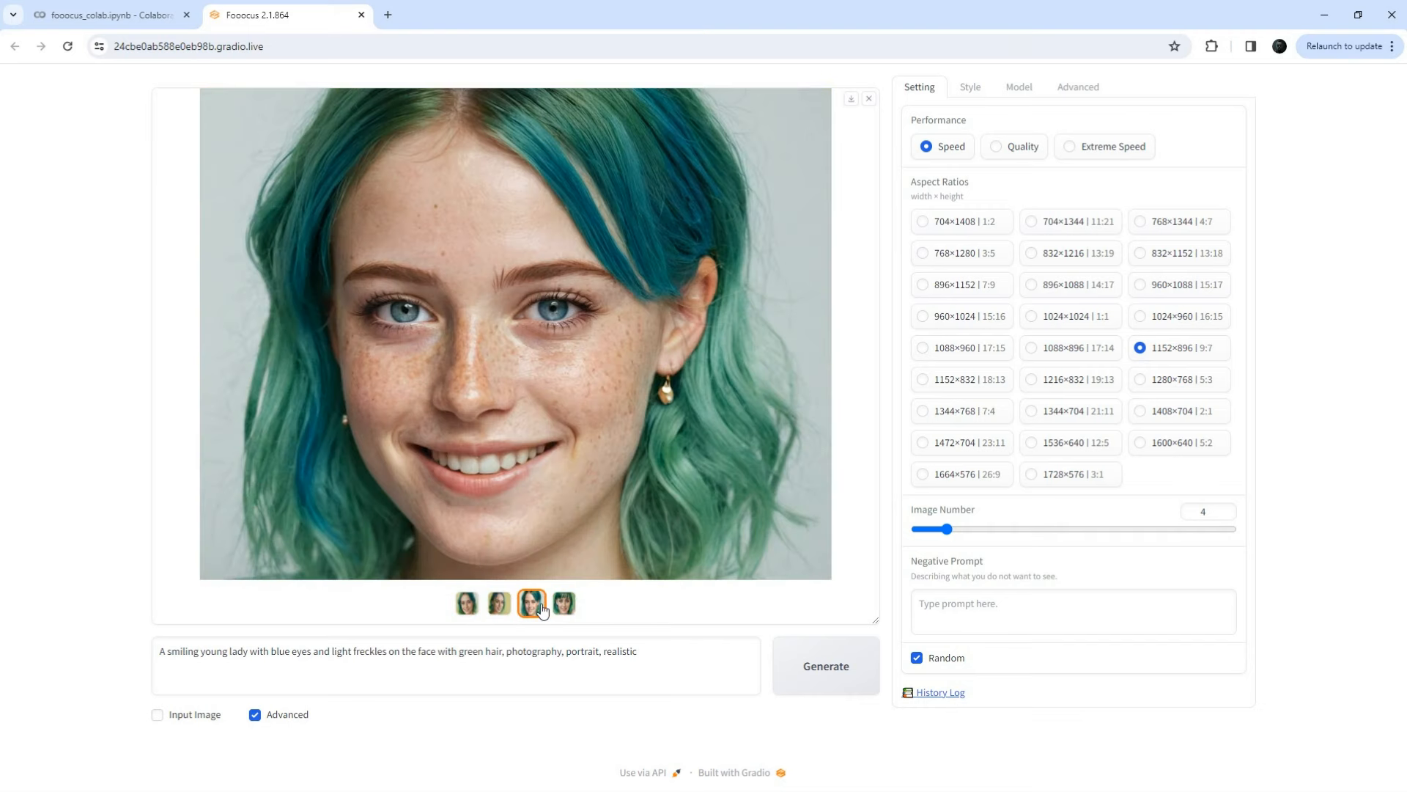
click(564, 606)
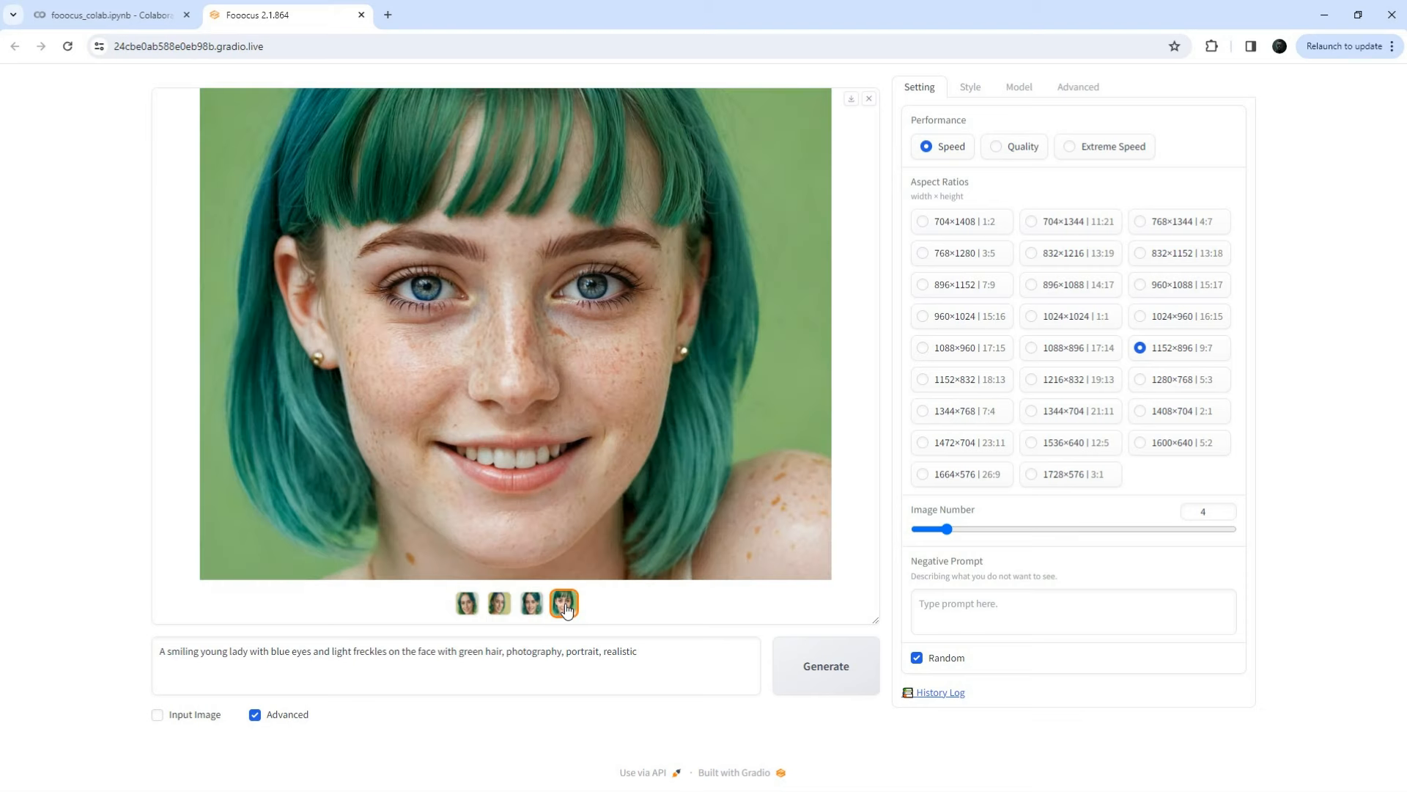
click(467, 607)
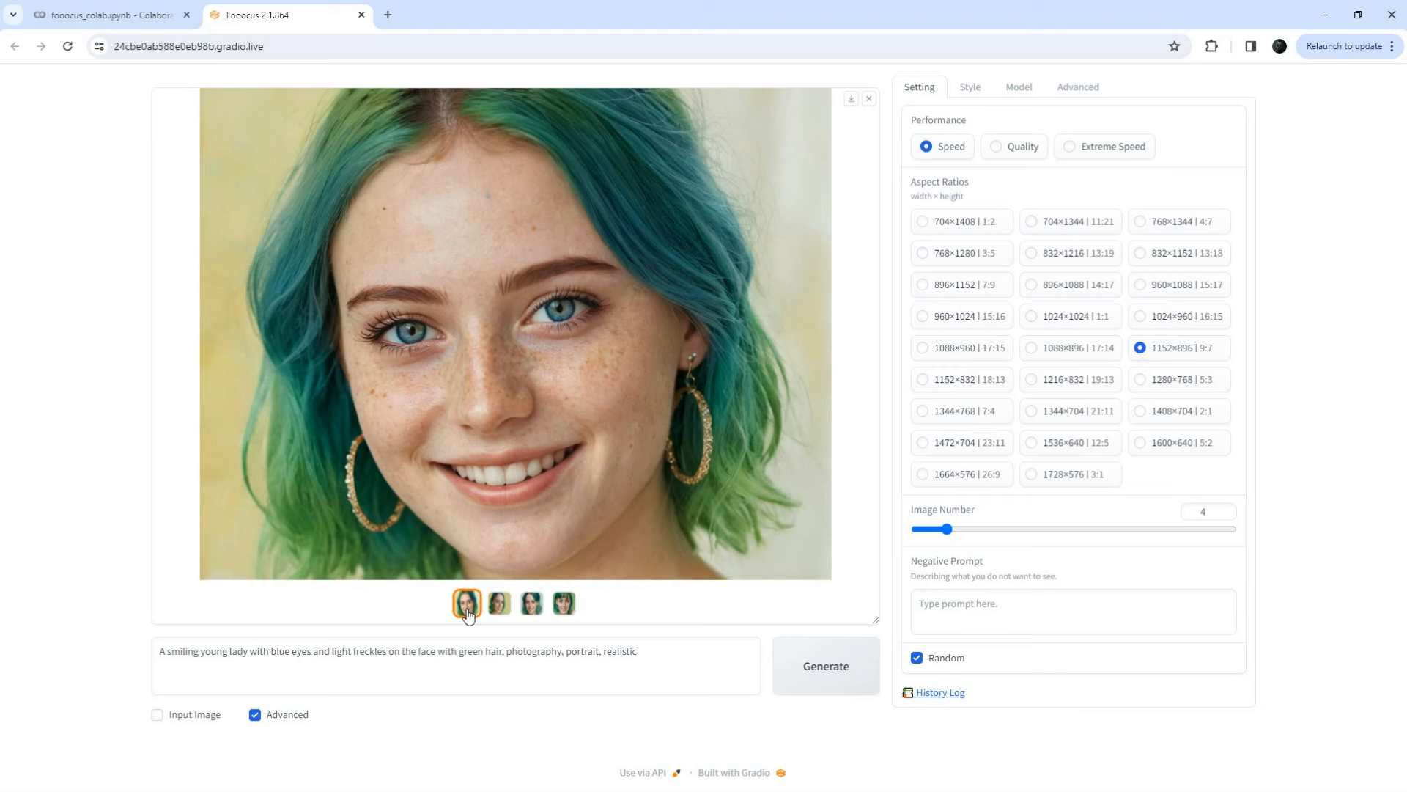
click(159, 715)
Step: Load the first portrait into the Image Prompt slot as FaceSwap with weight 1.23
scroll(393, 719, down, 3)
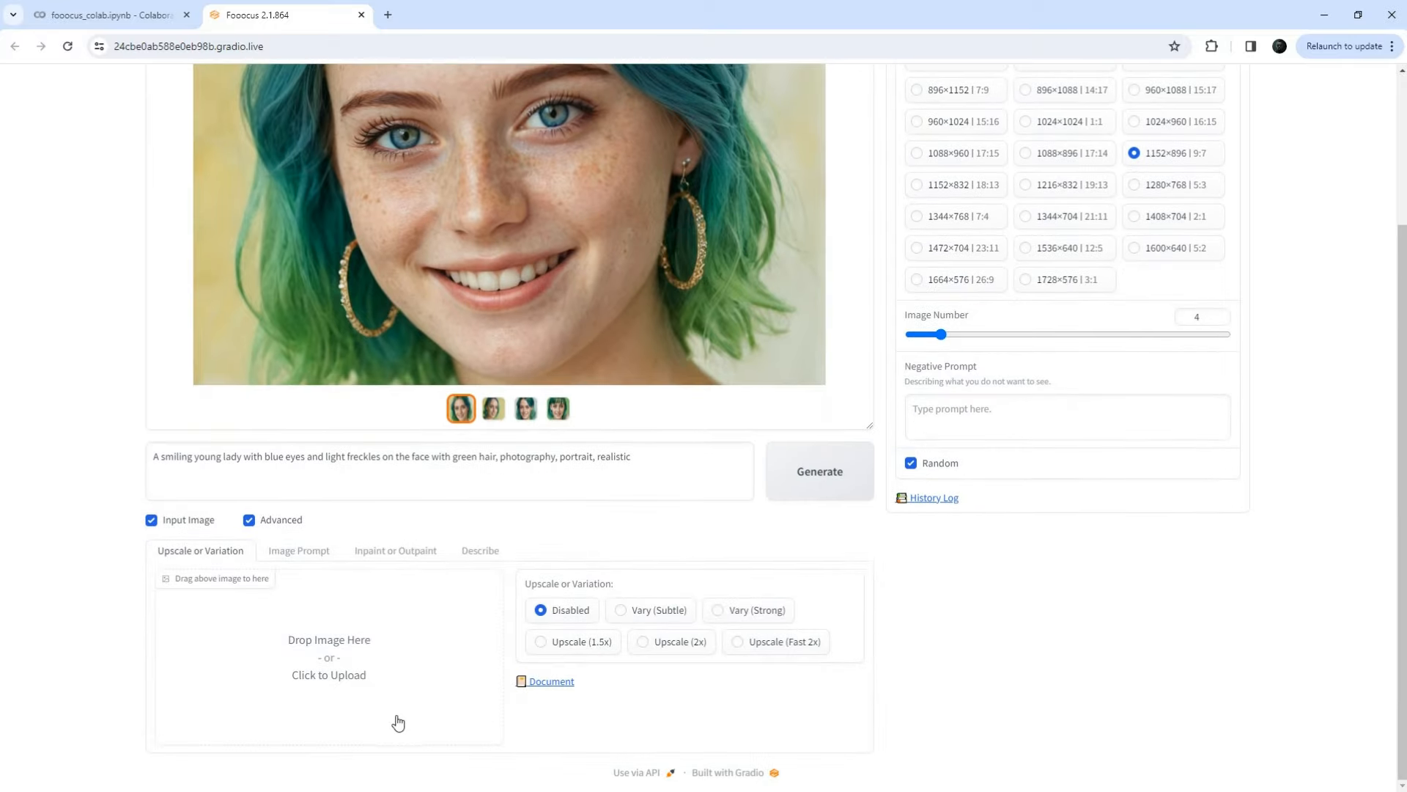
click(298, 551)
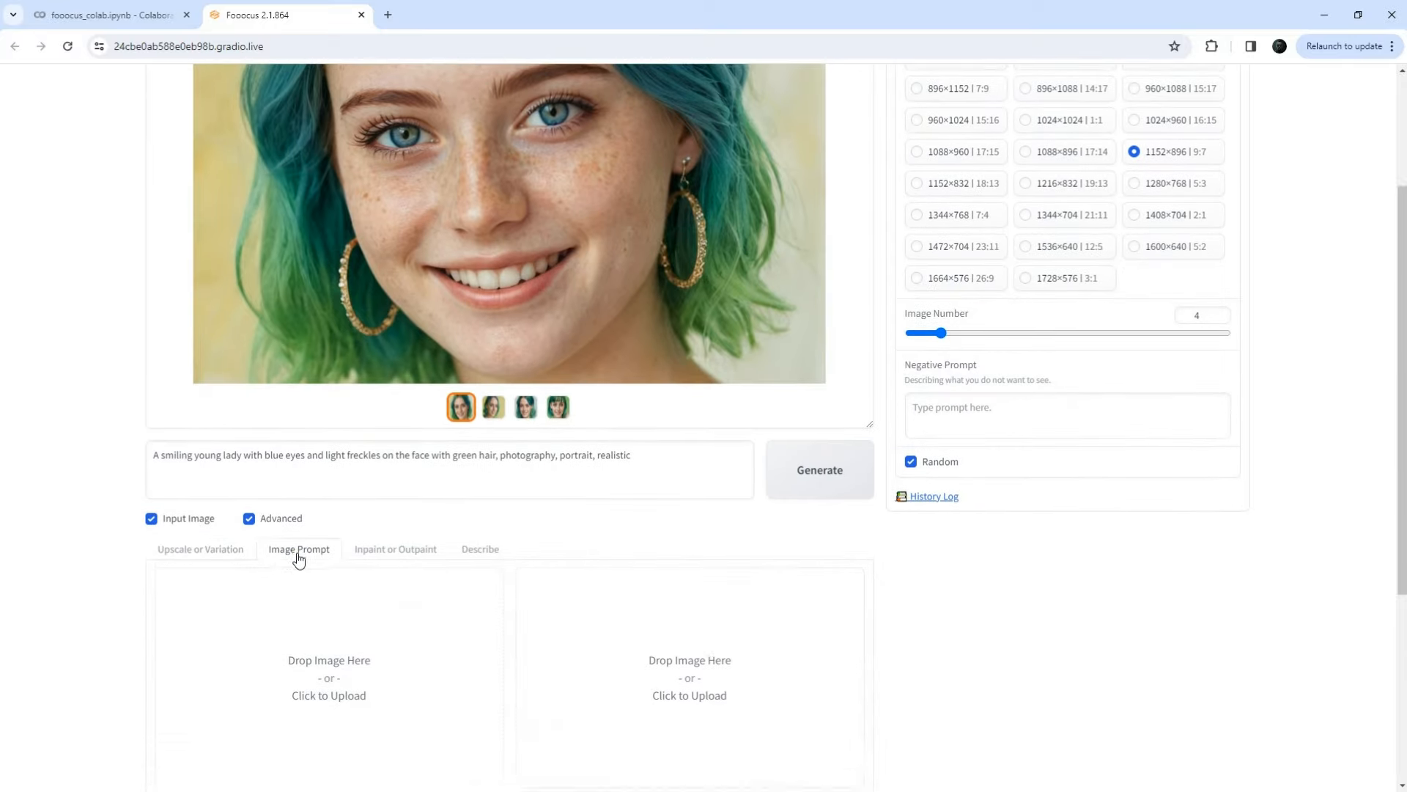
scroll(299, 579, down, 4)
scroll(970, 682, up, 4)
drag(584, 252, 414, 647)
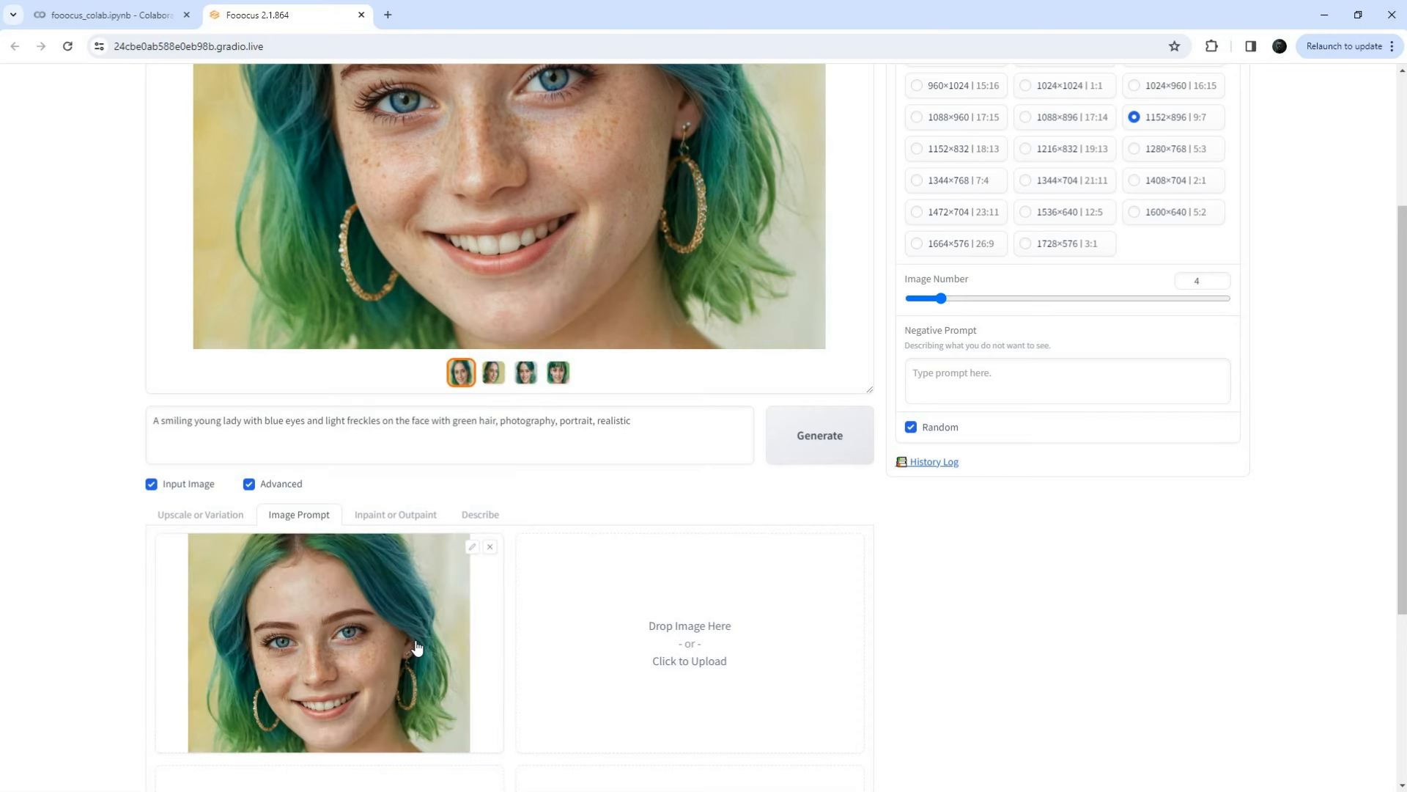
scroll(927, 644, down, 4)
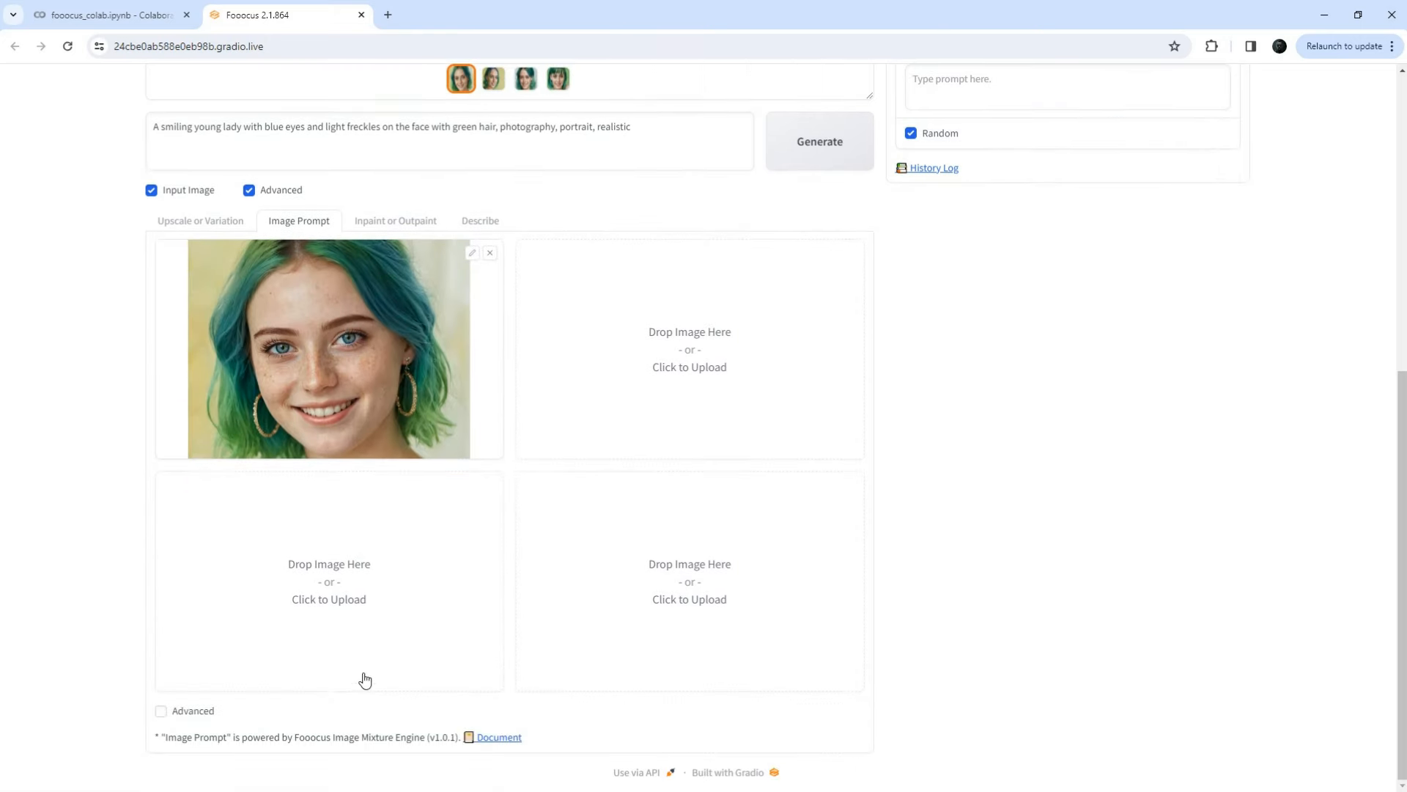
click(160, 710)
click(428, 549)
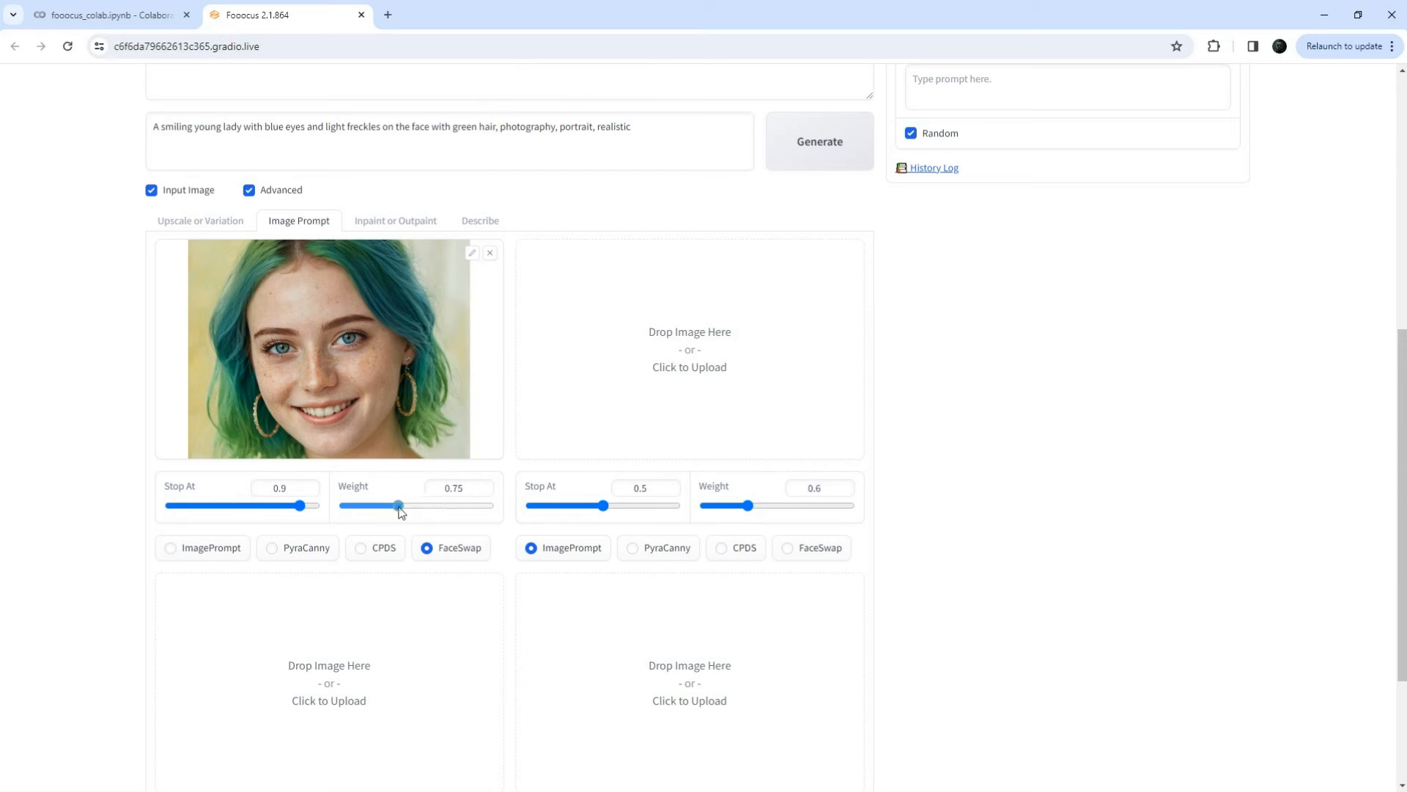
drag(396, 505, 435, 507)
Step: Add 'standing on a sandy beach' to the prompt and generate the FaceSwap images
click(498, 126)
text(standing)
text( on a sandy beach)
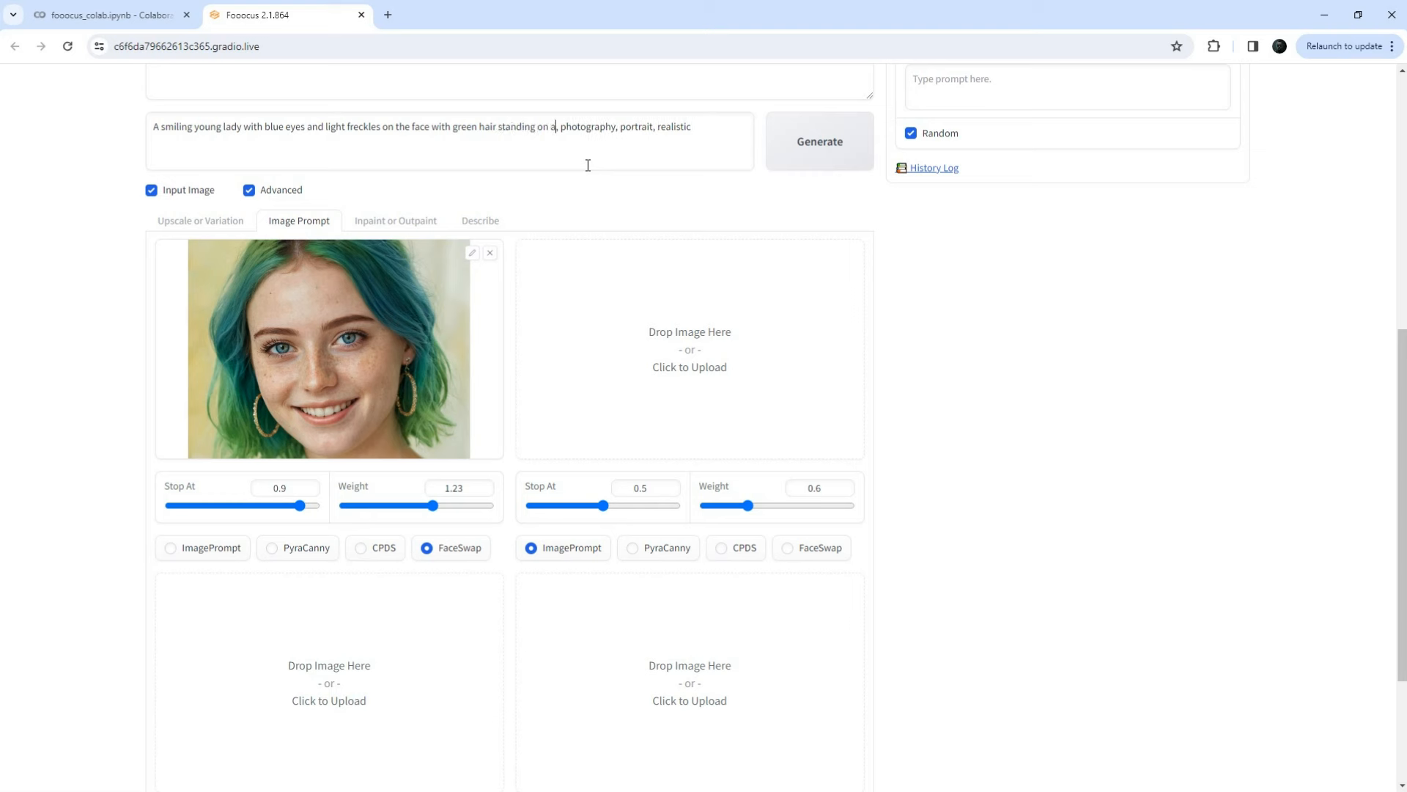
click(842, 157)
scroll(992, 719, up, 4)
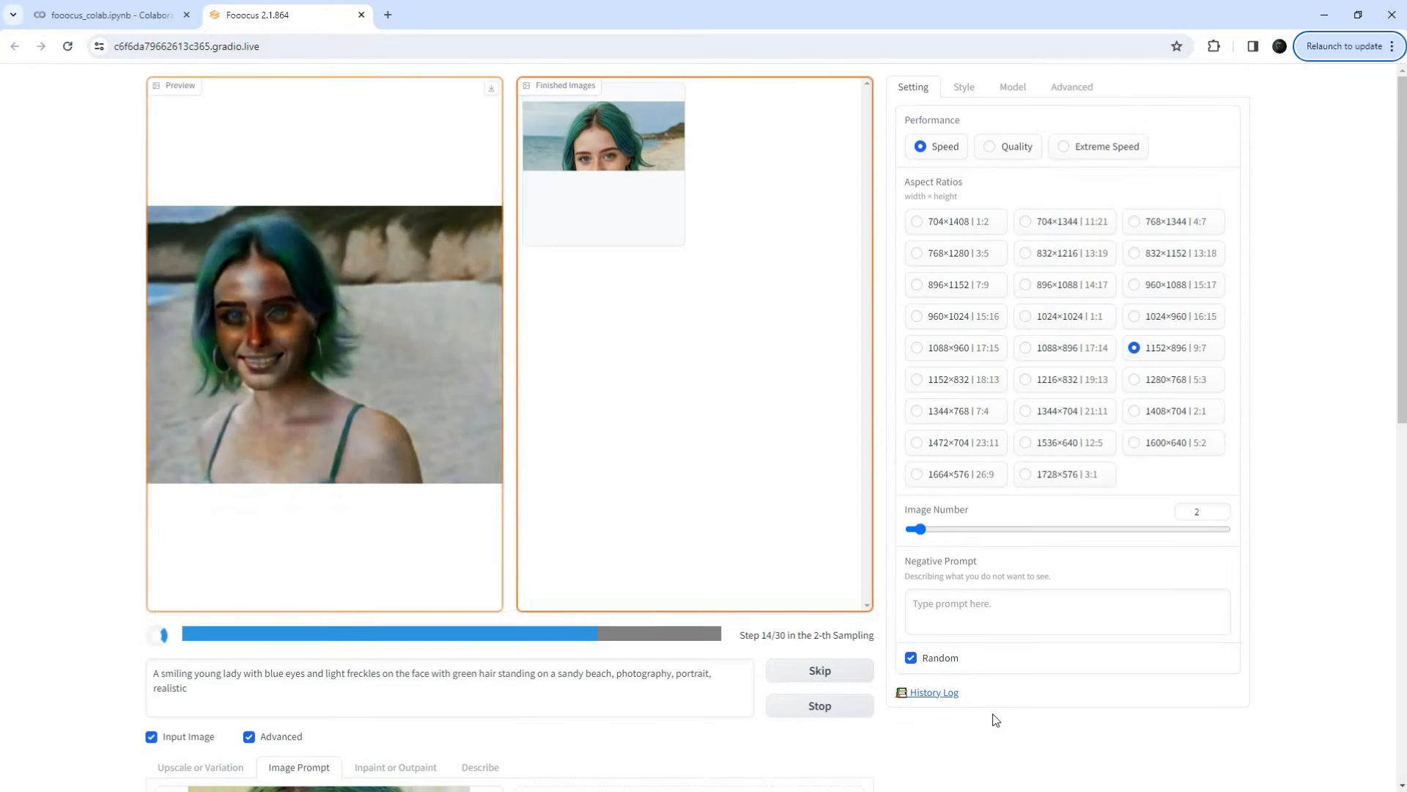